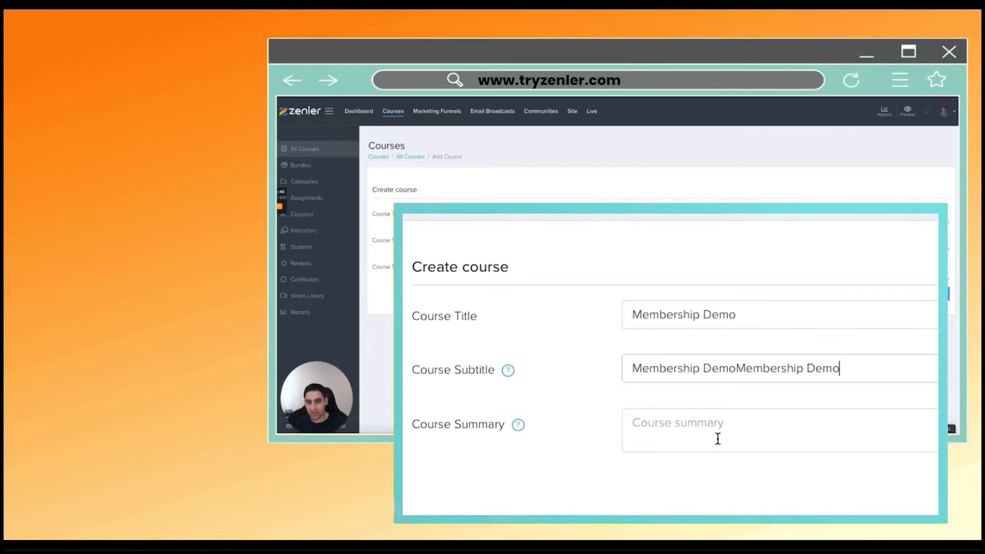
Step: Create a course with the title, subtitle and summary all set to "Membership Demo"
{"action": "key", "text": "ctrl+a"}
{"action": "type", "text": "Membership Demo"}
{"action": "key", "text": "Tab"}
{"action": "type", "text": "Membership Demo"}
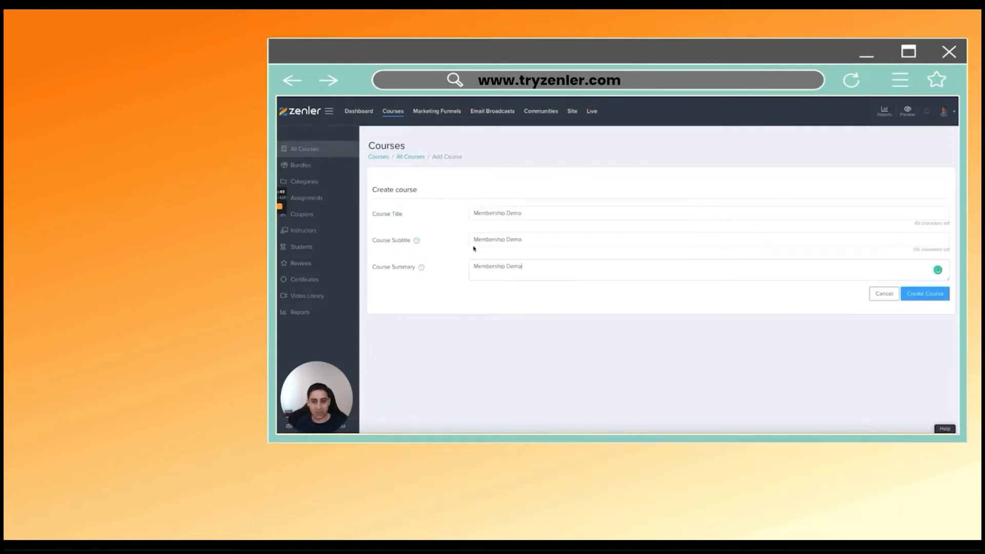
{"action": "left_click", "coordinate": [948, 293]}
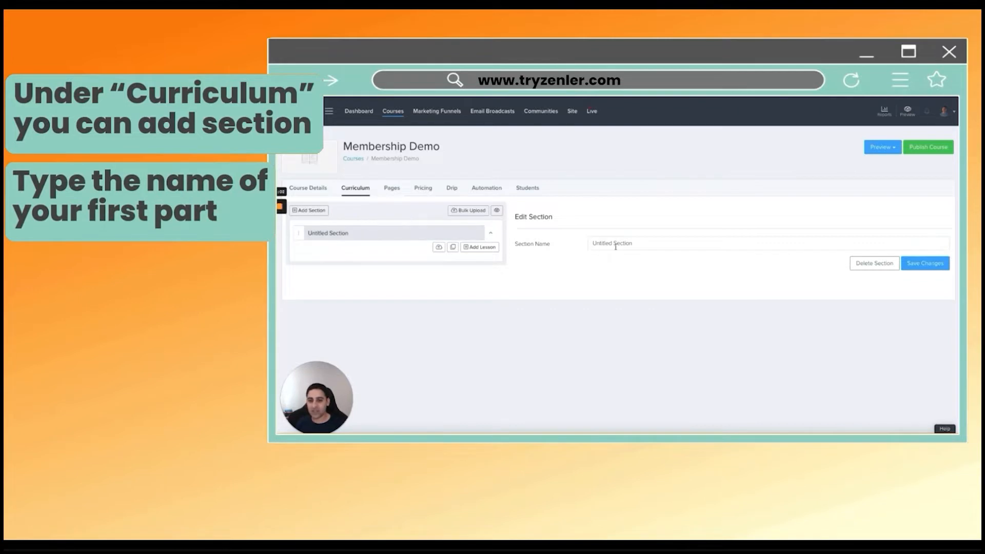
Step: Name the untitled section in the course curriculum "Onboarding"
{"action": "left_click_drag", "start_coordinate": [652, 243], "coordinate": [589, 244]}
{"action": "type", "text": "Module 1"}
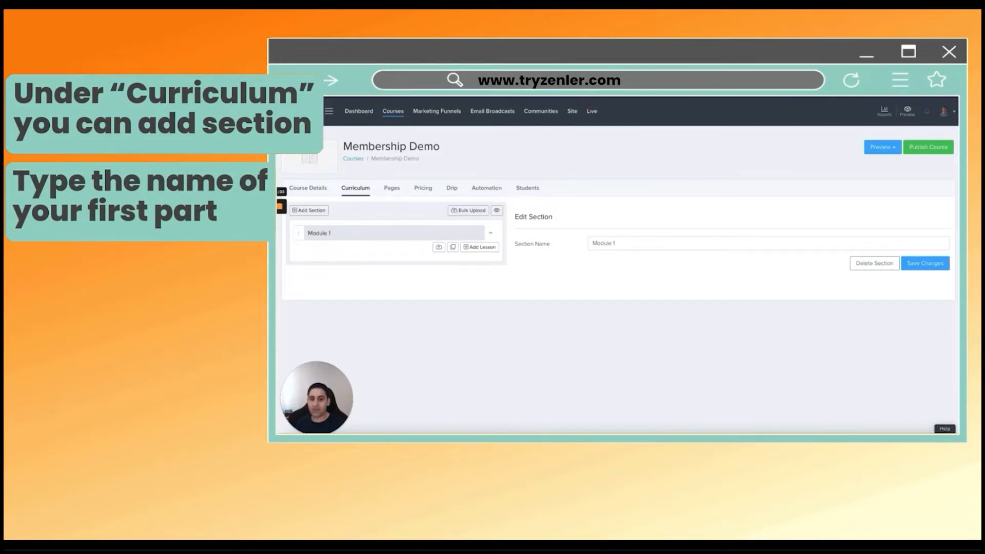
{"action": "key", "text": "ctrl+a"}
{"action": "key", "text": "BackSpace"}
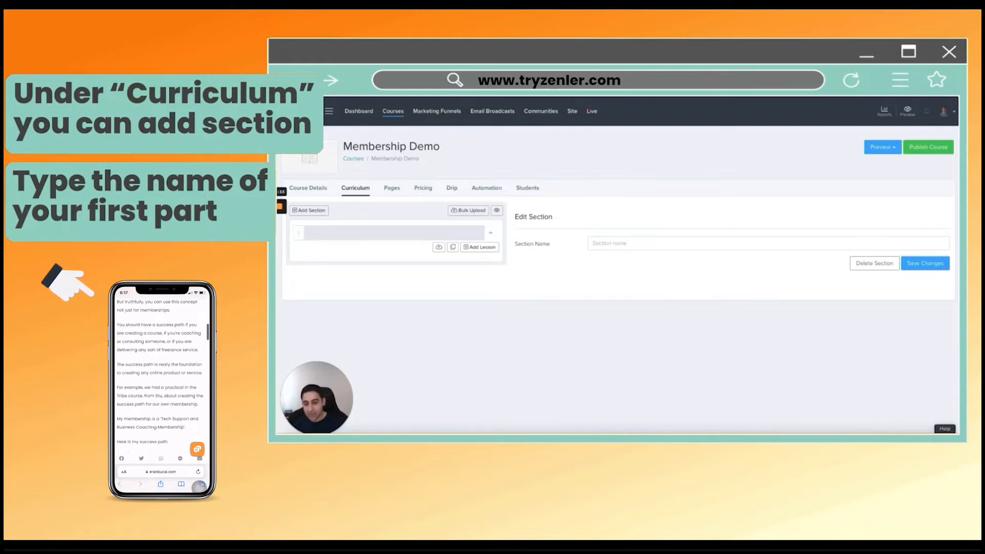
{"action": "type", "text": "Su"}
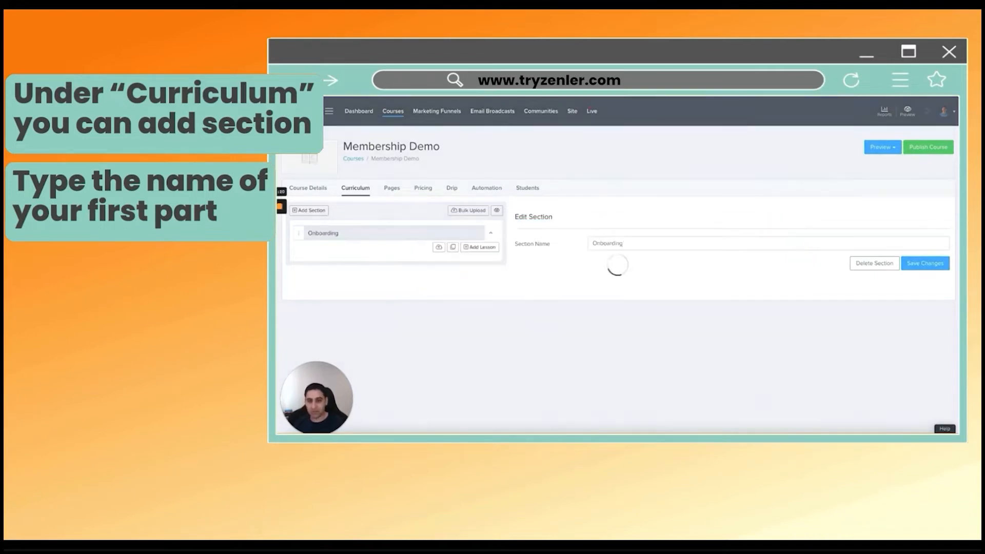
Step: Add a lesson named "Welcome to the membership" to the Onboarding section and save it
{"action": "left_click", "coordinate": [481, 247]}
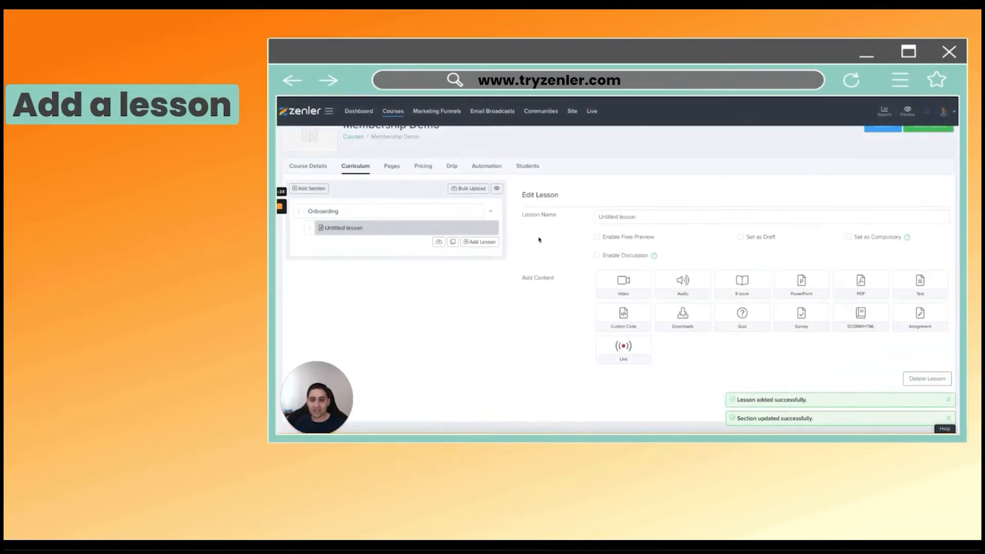
{"action": "triple_click", "coordinate": [626, 217]}
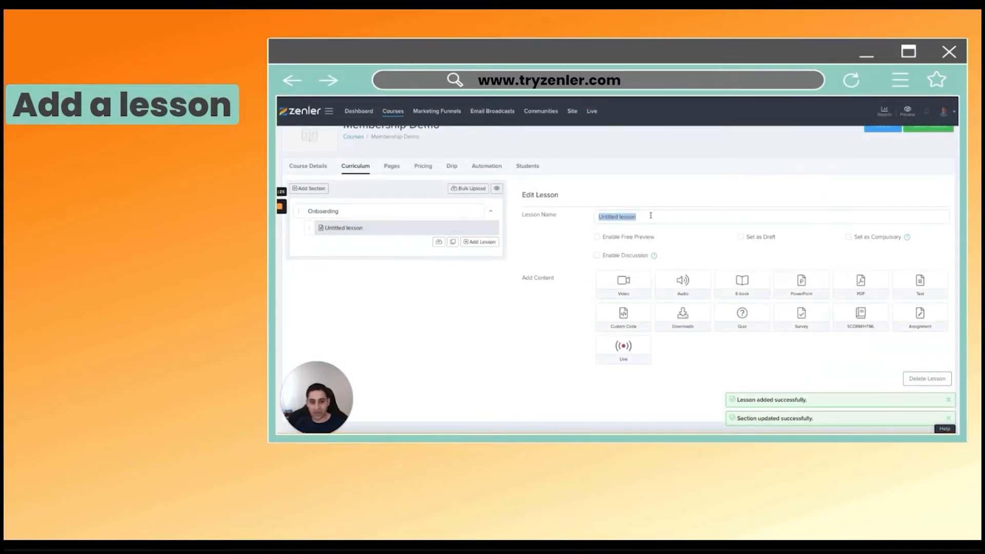
{"action": "type", "text": "Welcome to the membership"}
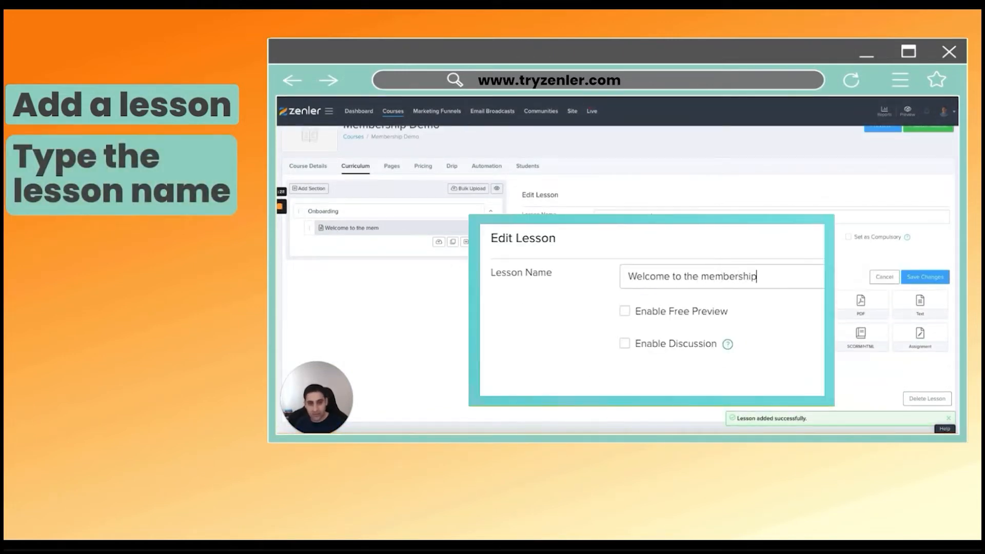
{"action": "key", "text": "Return"}
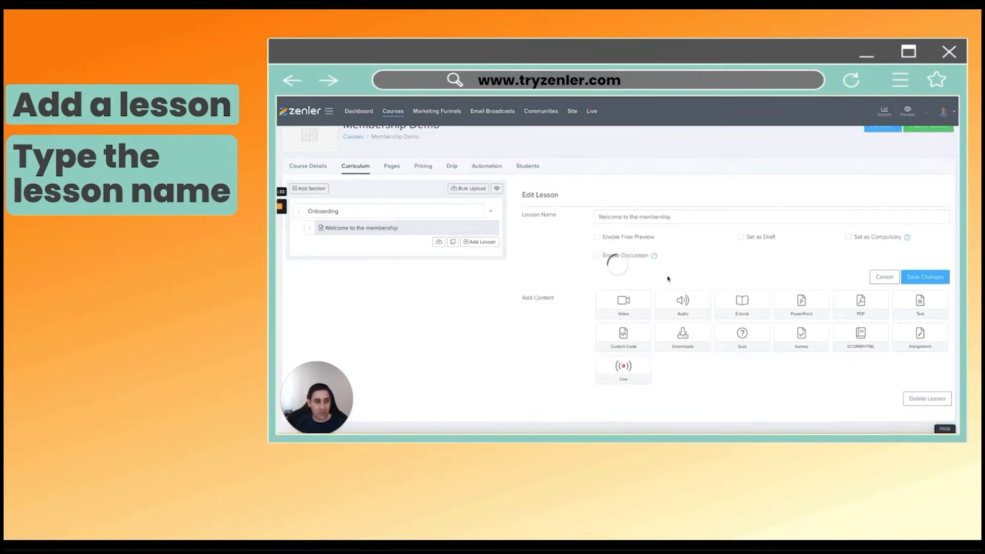
Step: Add the already uploaded video "New Zenler site welcome video.mp4" from the video library to the lesson
{"action": "left_click", "coordinate": [623, 282]}
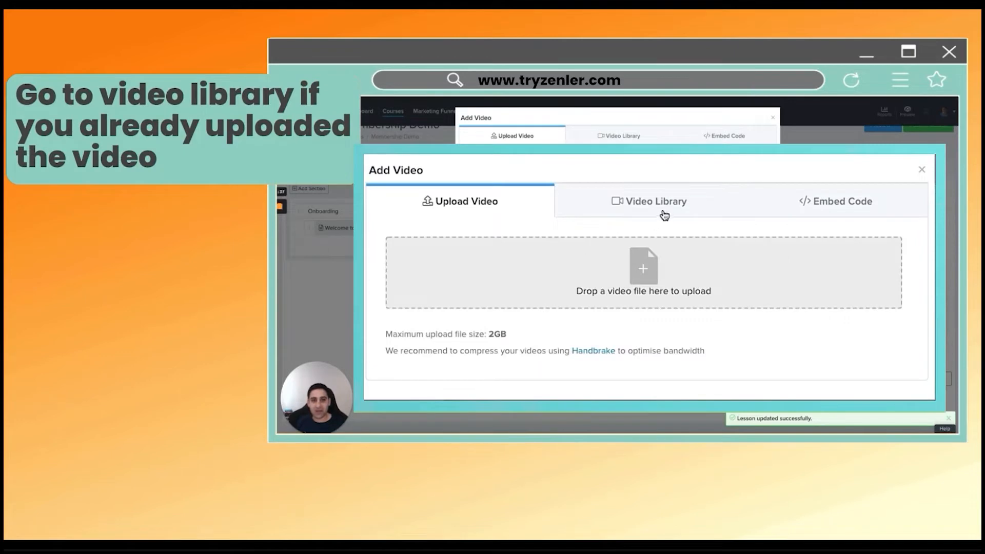
{"action": "left_click", "coordinate": [658, 203]}
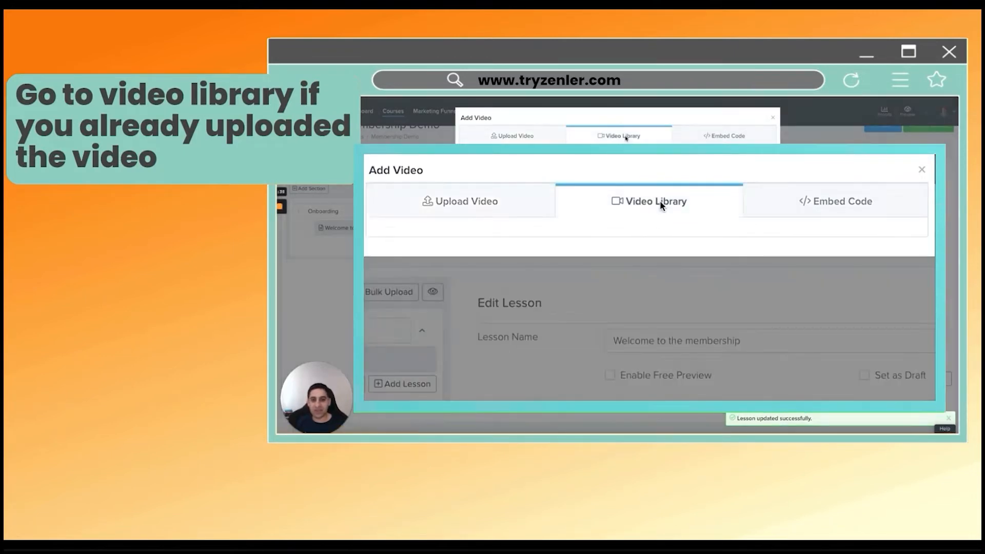
{"action": "scroll", "coordinate": [635, 342], "scroll_direction": "down", "scroll_amount": 5}
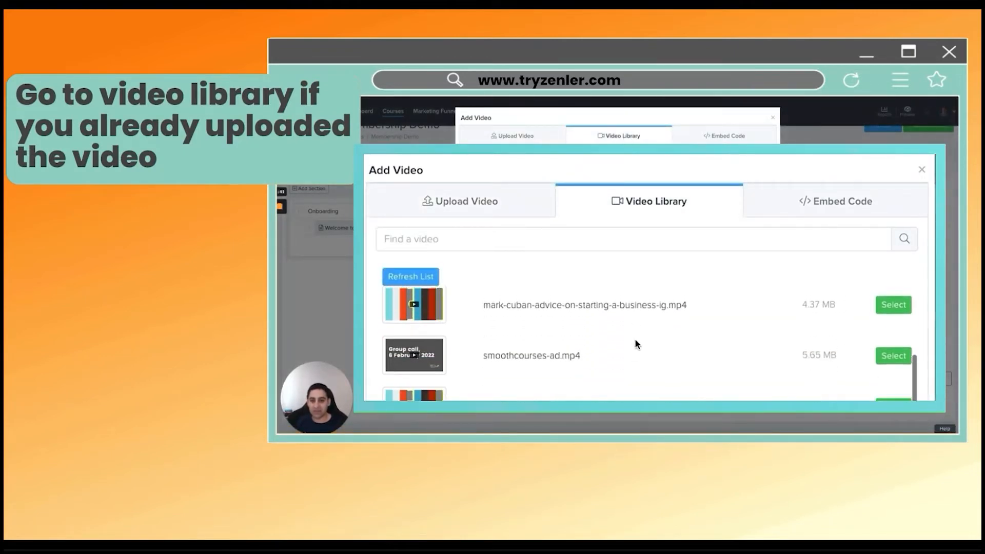
{"action": "scroll", "coordinate": [635, 341], "scroll_direction": "up", "scroll_amount": 3}
{"action": "scroll", "coordinate": [863, 328], "scroll_direction": "down", "scroll_amount": 3}
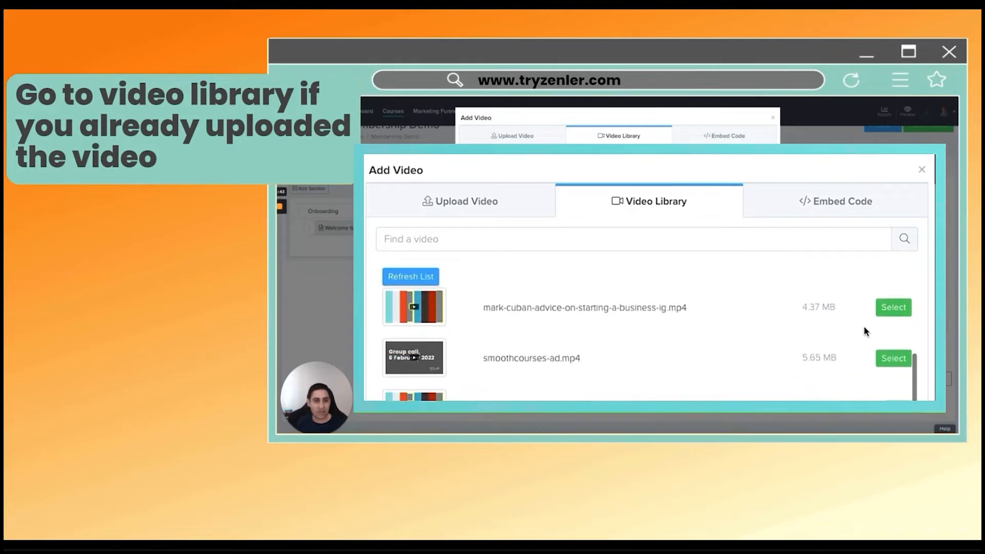
{"action": "scroll", "coordinate": [866, 331], "scroll_direction": "up", "scroll_amount": 3}
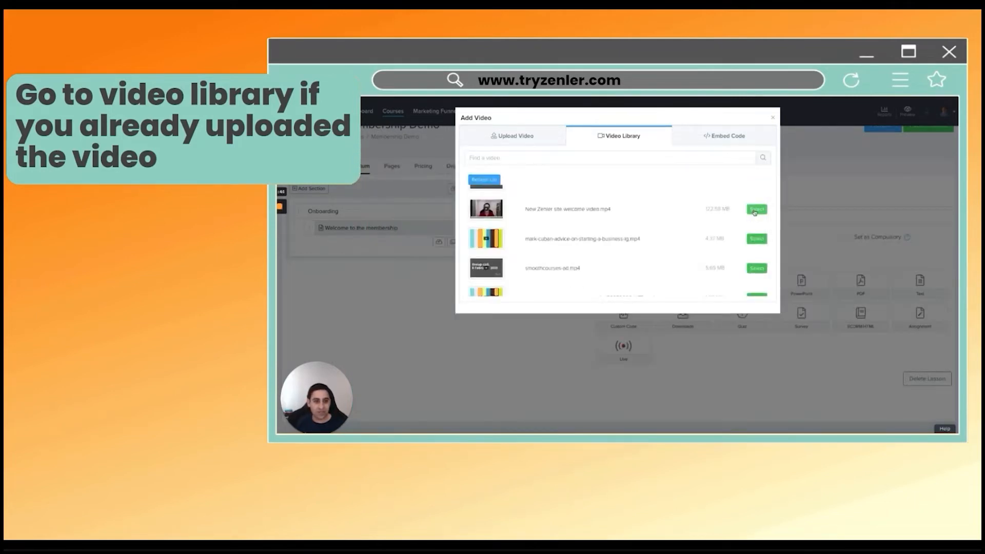
{"action": "left_click", "coordinate": [756, 210]}
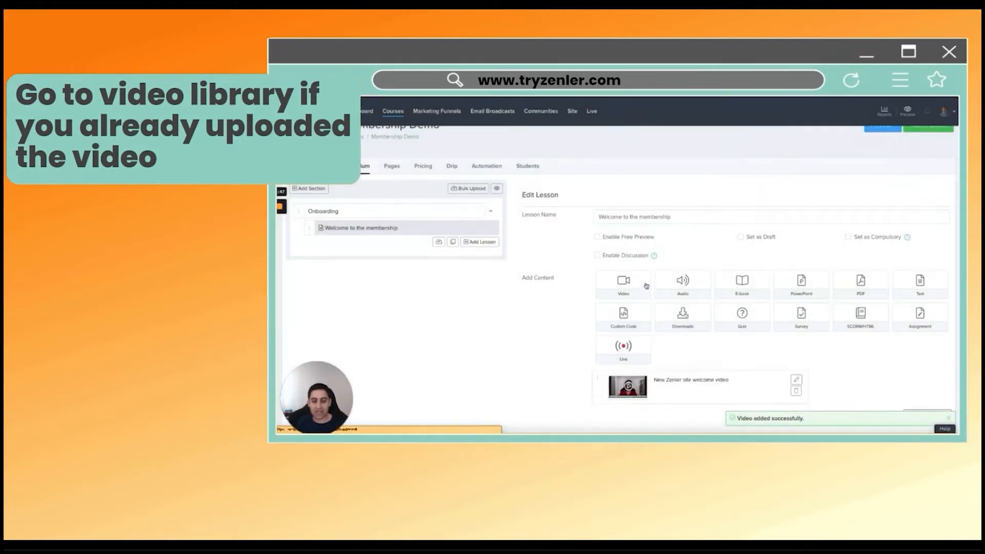
Step: Look at the upload, embed code and library options for adding a video, without adding another one
{"action": "left_click", "coordinate": [623, 282]}
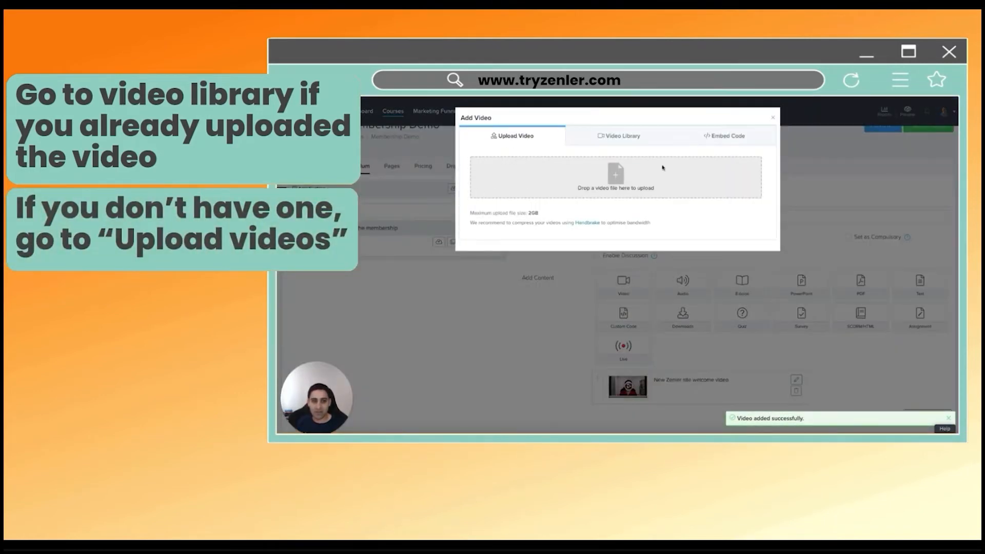
{"action": "left_click", "coordinate": [735, 135]}
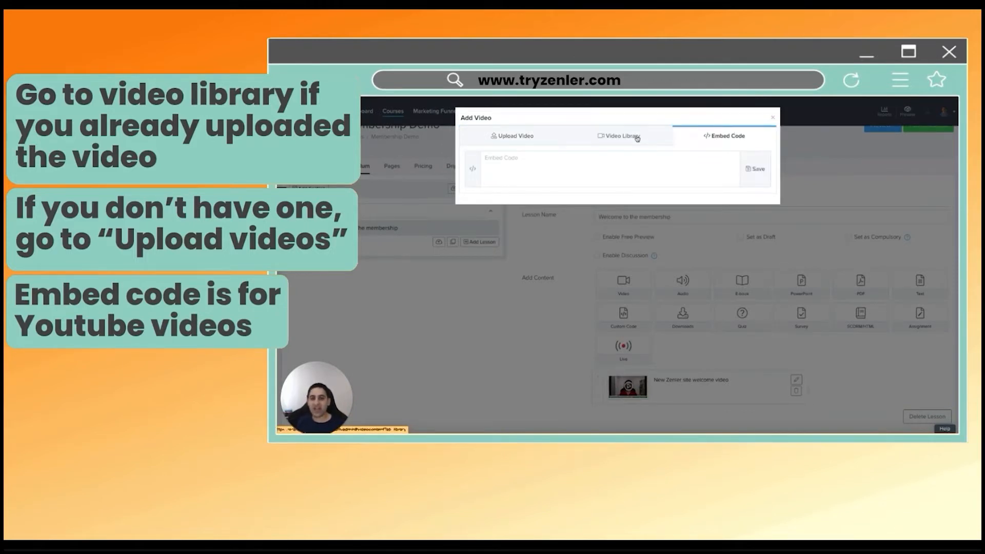
{"action": "left_click", "coordinate": [636, 137]}
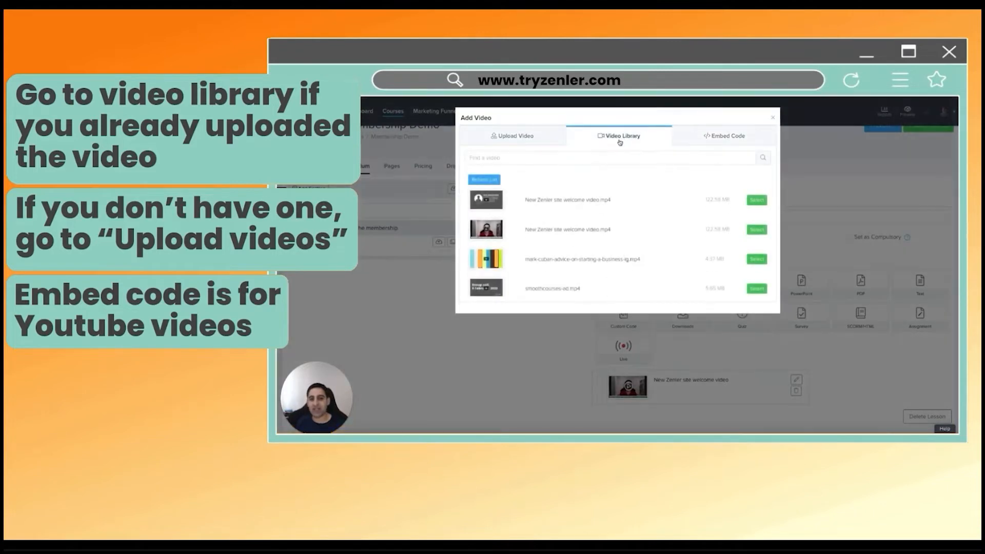
{"action": "left_click", "coordinate": [774, 119]}
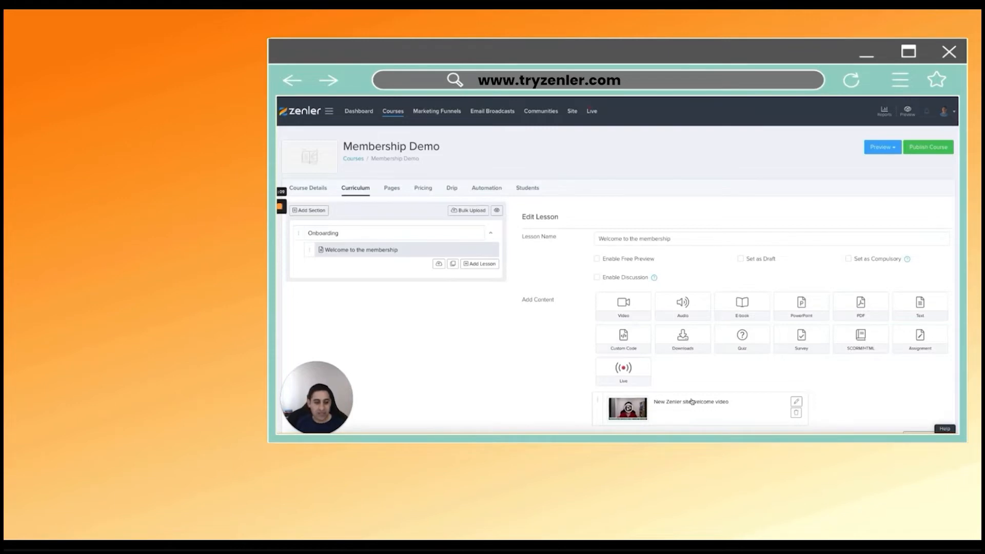
Step: Add the sales page outline PDF from the PDF library to the lesson as viewable content
{"action": "scroll", "coordinate": [728, 286], "scroll_direction": "down", "scroll_amount": 1}
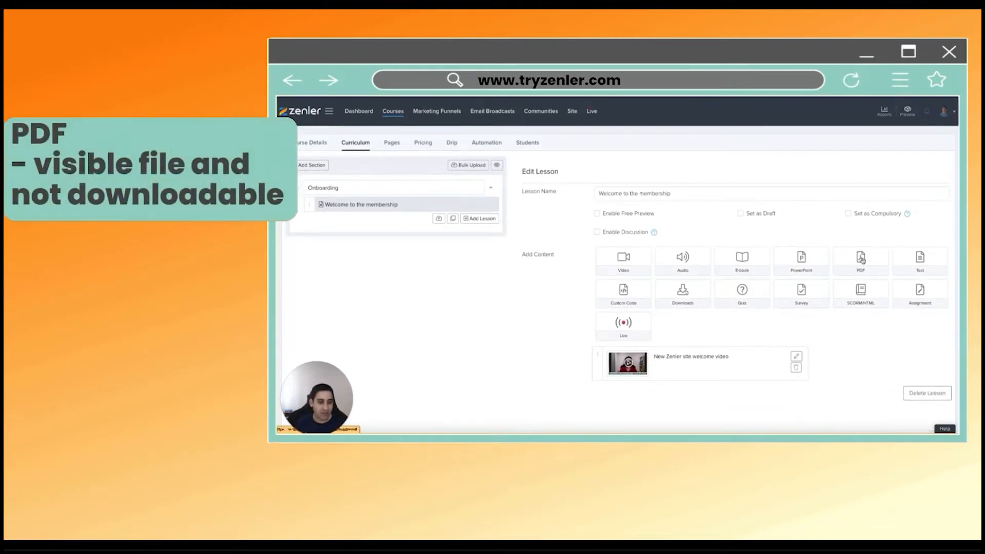
{"action": "left_click", "coordinate": [860, 261]}
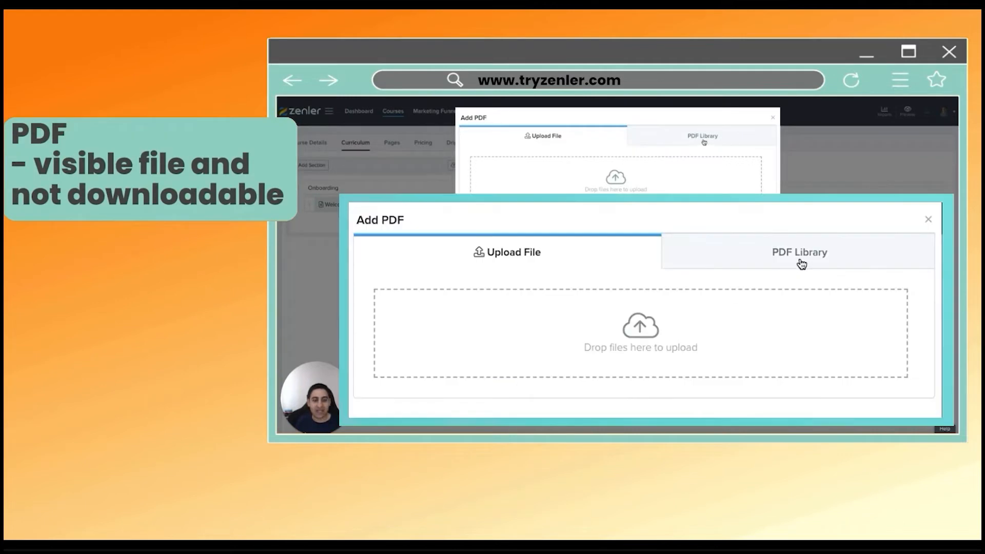
{"action": "left_click", "coordinate": [799, 258]}
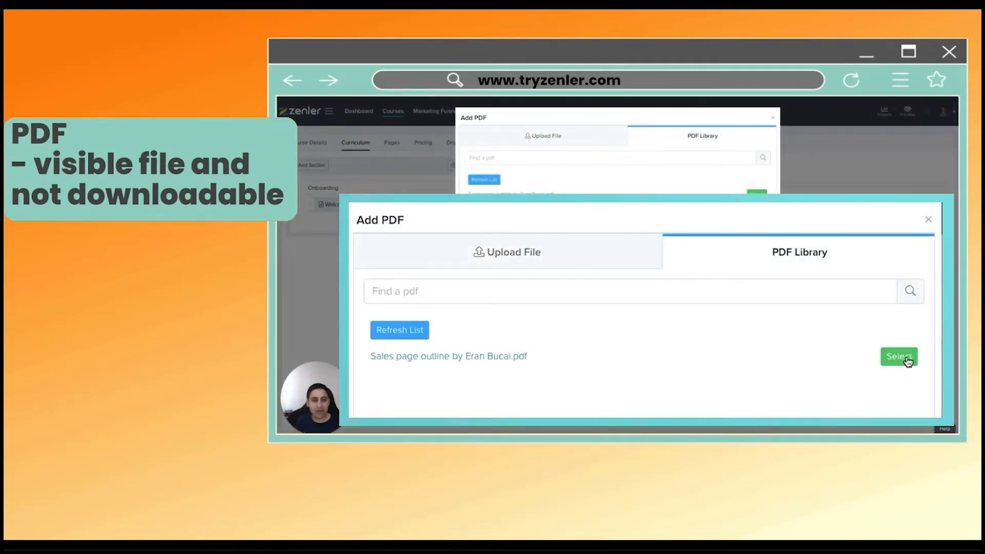
{"action": "left_click", "coordinate": [907, 359]}
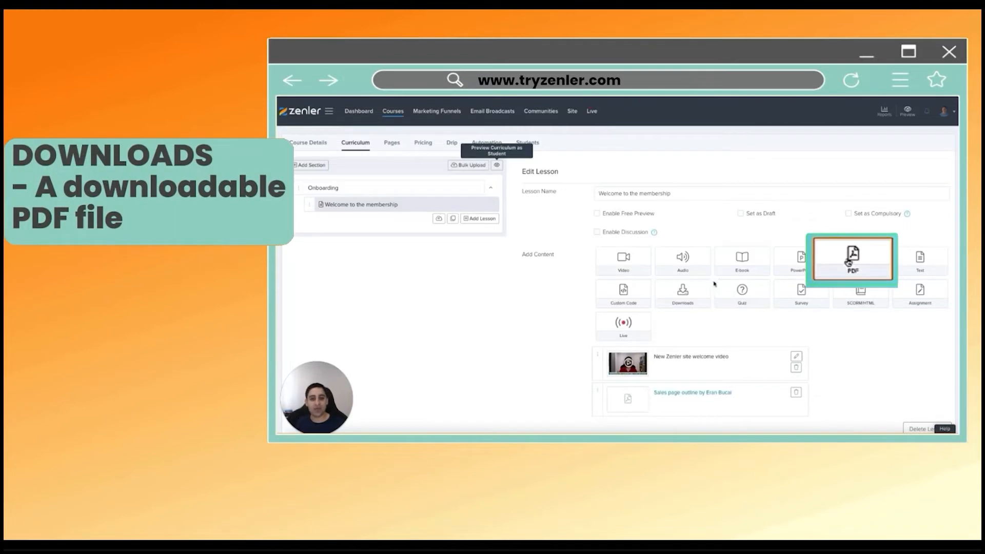
Step: Search the file library for "sales" and add the sales page outline PDF to the lesson as a download
{"action": "left_click", "coordinate": [683, 293]}
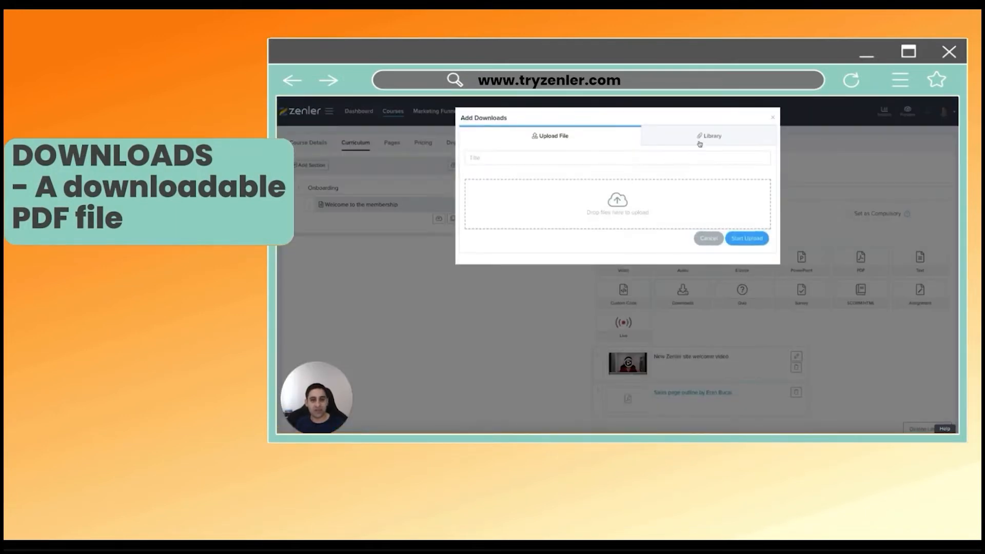
{"action": "left_click", "coordinate": [692, 136]}
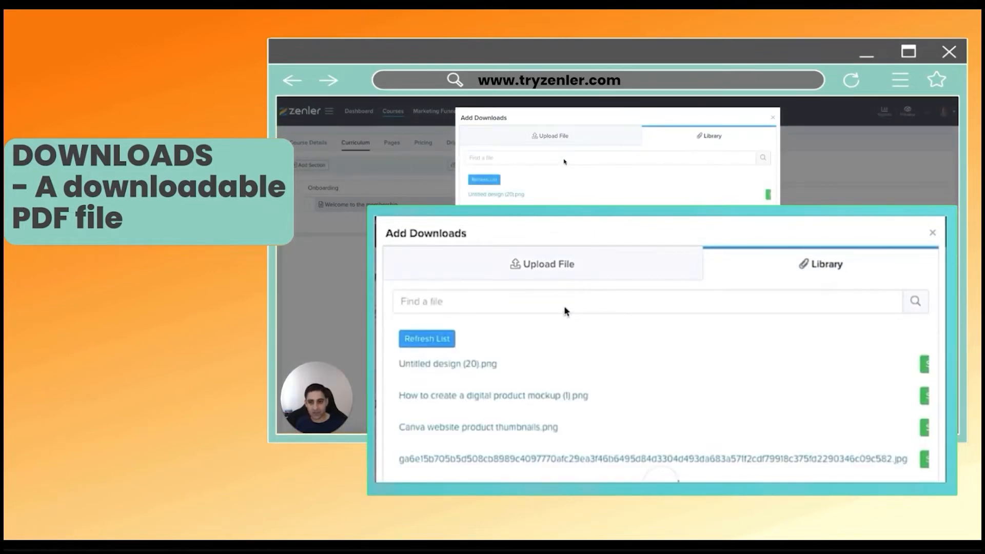
{"action": "left_click", "coordinate": [564, 161]}
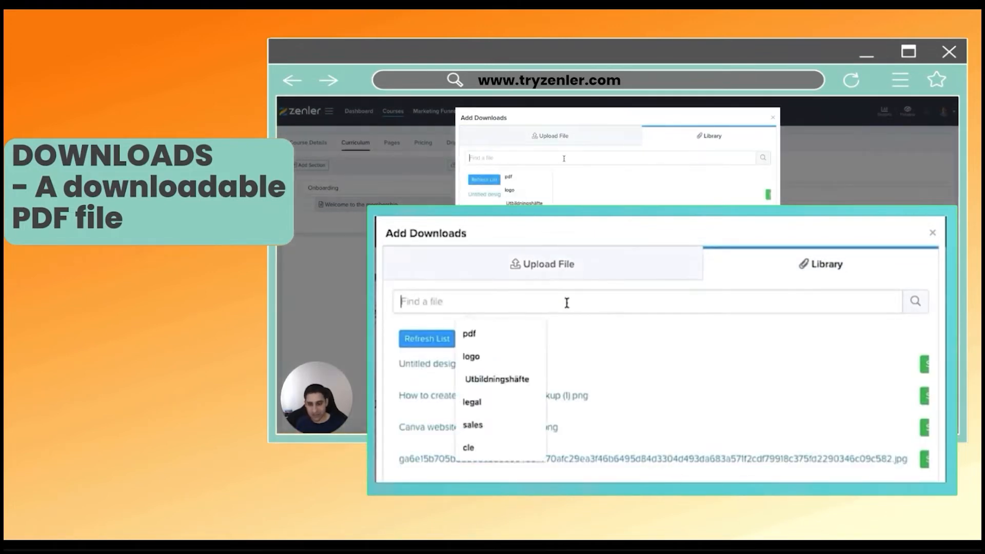
{"action": "type", "text": "ped"}
{"action": "key", "text": "BackSpace"}
{"action": "key", "text": "BackSpace"}
{"action": "key", "text": "BackSpace"}
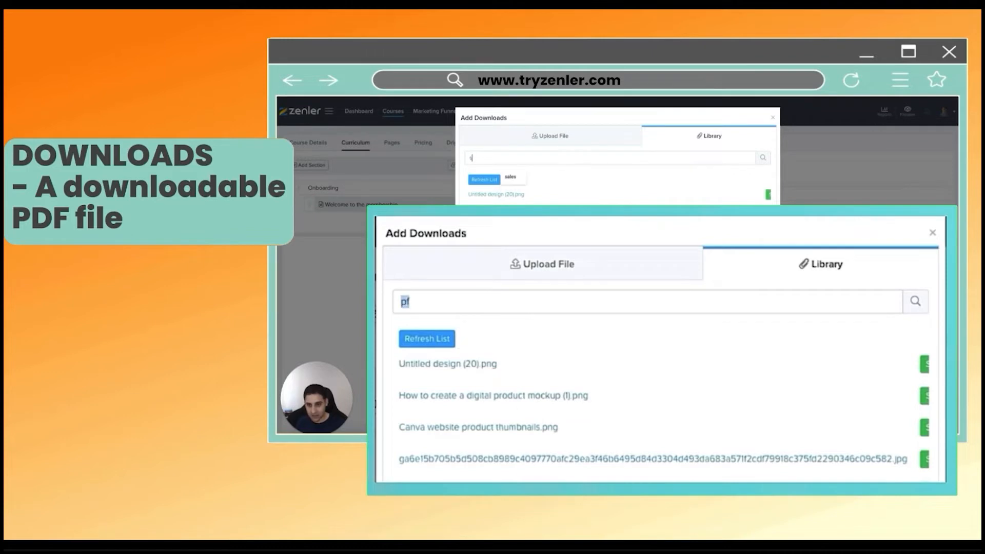
{"action": "type", "text": "sales"}
{"action": "key", "text": "Return"}
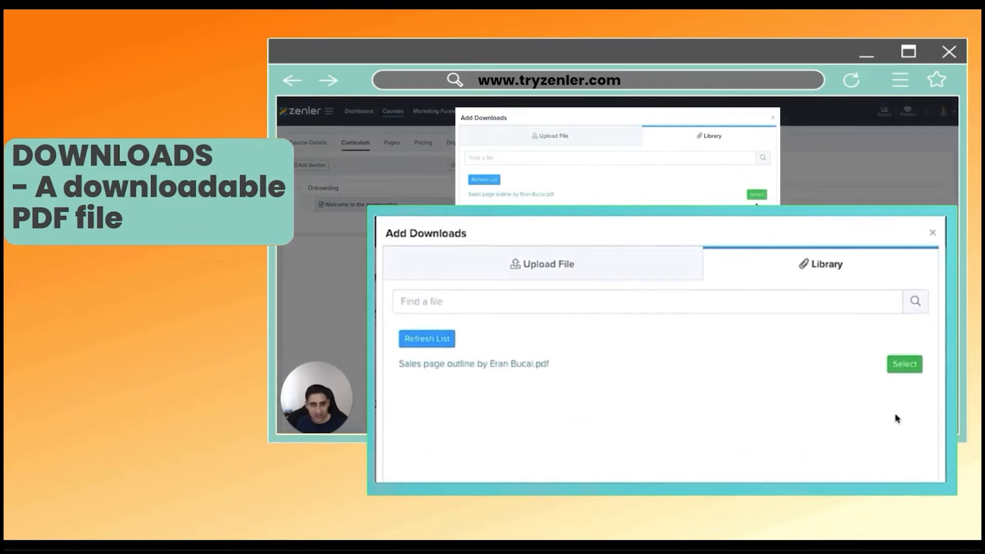
{"action": "left_click", "coordinate": [757, 195]}
Step: Write lesson text in three paragraphs: "Welcome to the membership.", "And give your info on the onboarding.", "Here is how to make the most out of it..."
{"action": "scroll", "coordinate": [672, 326], "scroll_direction": "down", "scroll_amount": 3}
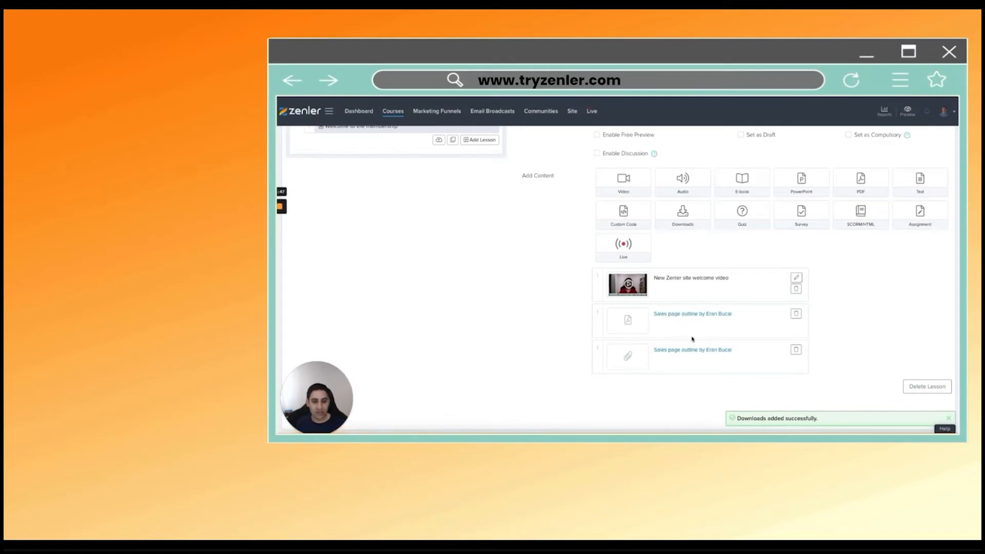
{"action": "left_click", "coordinate": [907, 190]}
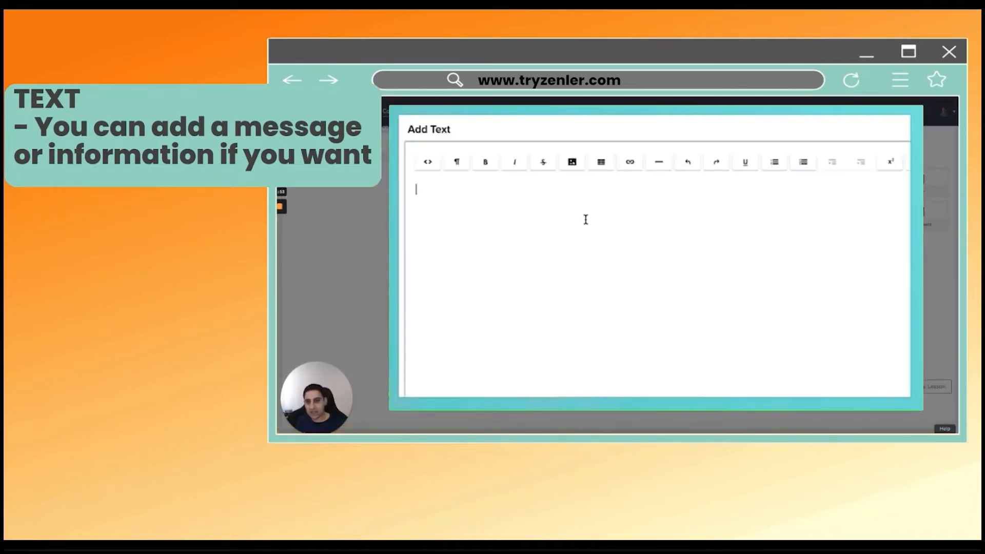
{"action": "type", "text": "Welcome "}
{"action": "type", "text": "to hte"}
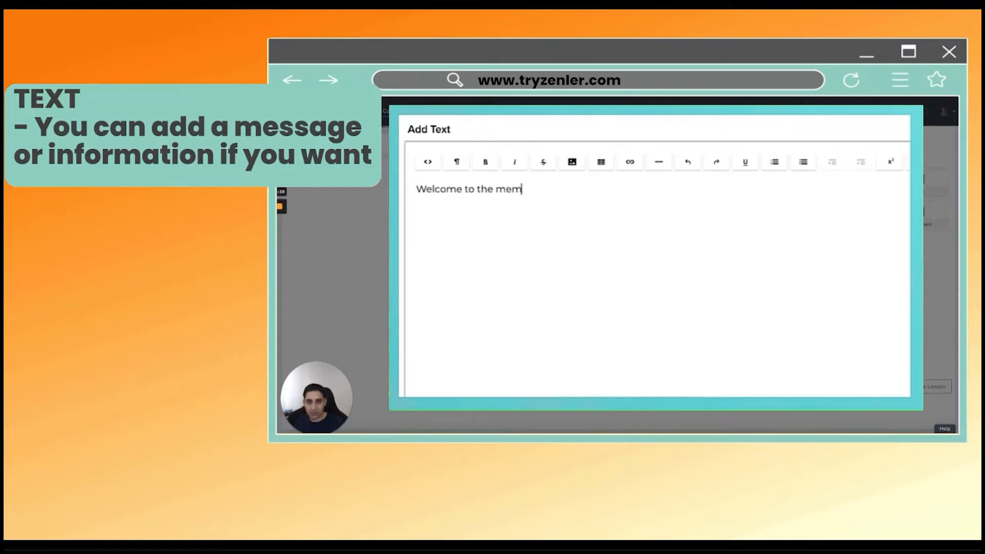
{"action": "type", "text": "."}
{"action": "key", "text": "Return"}
{"action": "type", "text": "And give your info on the onboarding."}
{"action": "key", "text": "Return"}
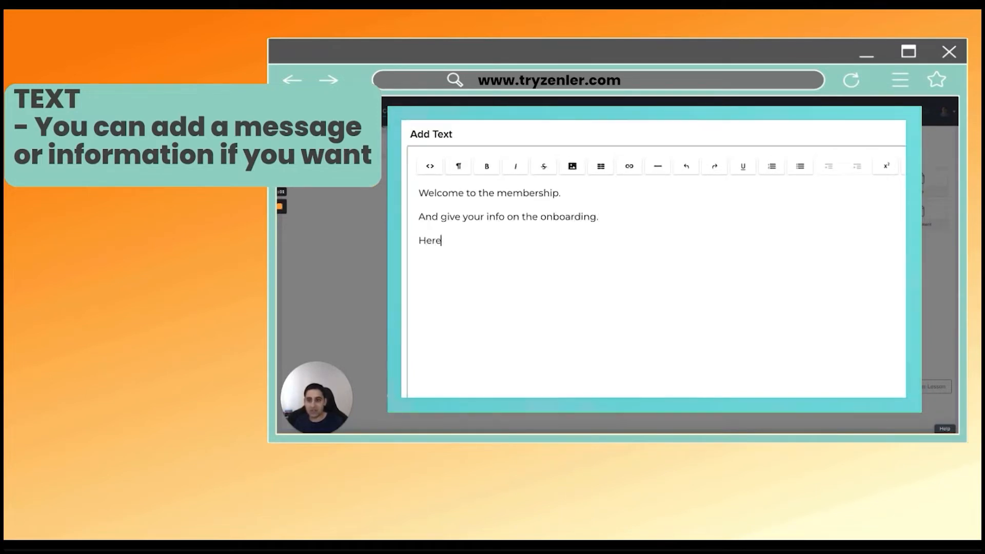
{"action": "type", "text": "Here is how to make the most out of it..."}
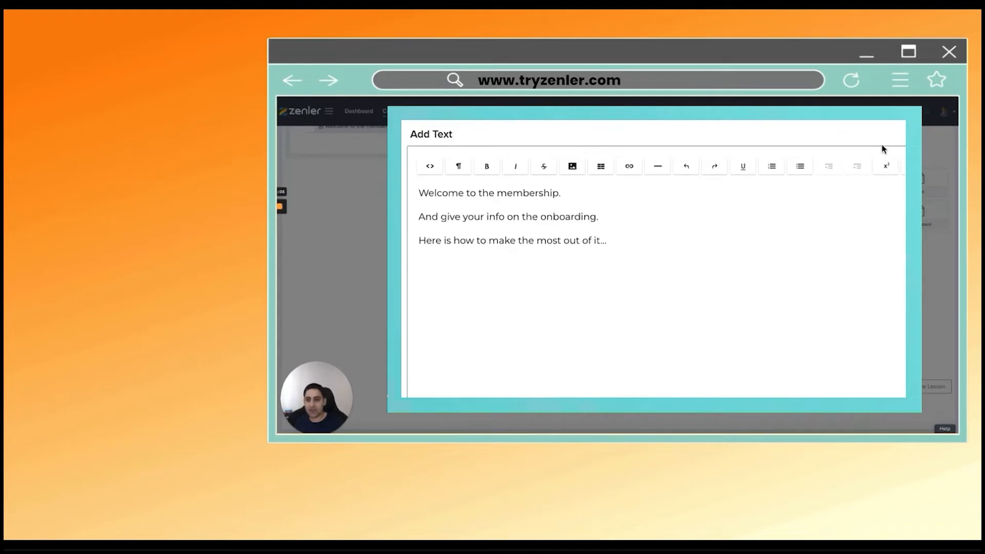
Step: Add a bulleted list below the text paragraphs with the items Bullet 1, Bullet 2, Bullet 3 and Bullet 4
{"action": "left_click", "coordinate": [800, 166]}
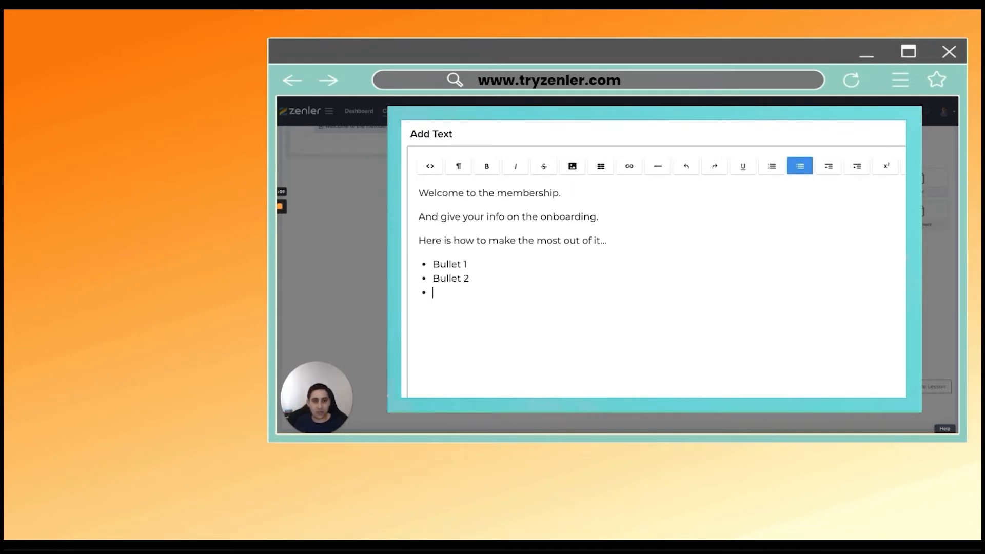
{"action": "type", "text": "Bullet 4"}
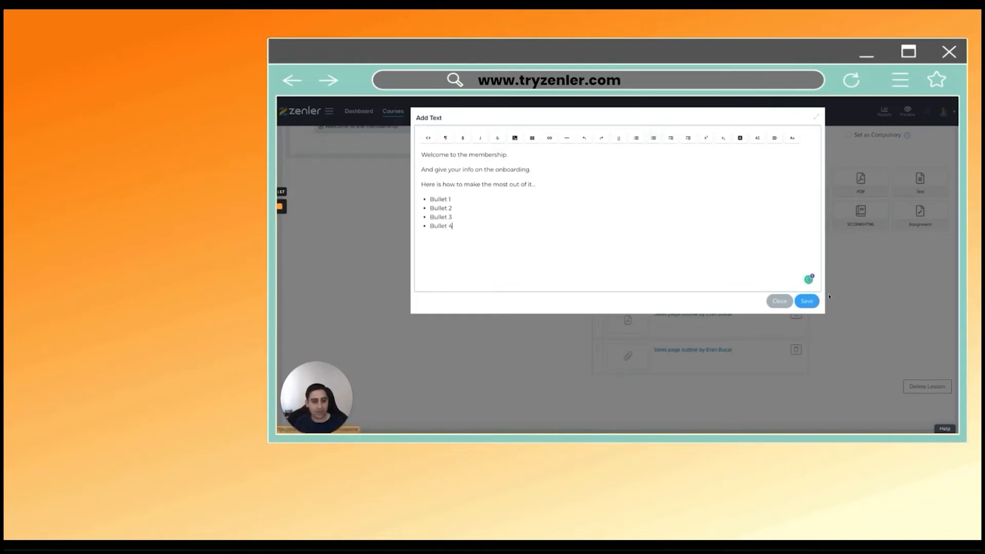
Step: Save the written text with its bulleted list as content of the welcome lesson
{"action": "left_click", "coordinate": [806, 301]}
Step: Preview the curriculum as a student and review the welcome lesson's video and all pages of its PDF
{"action": "scroll", "coordinate": [654, 285], "scroll_direction": "up", "scroll_amount": 5}
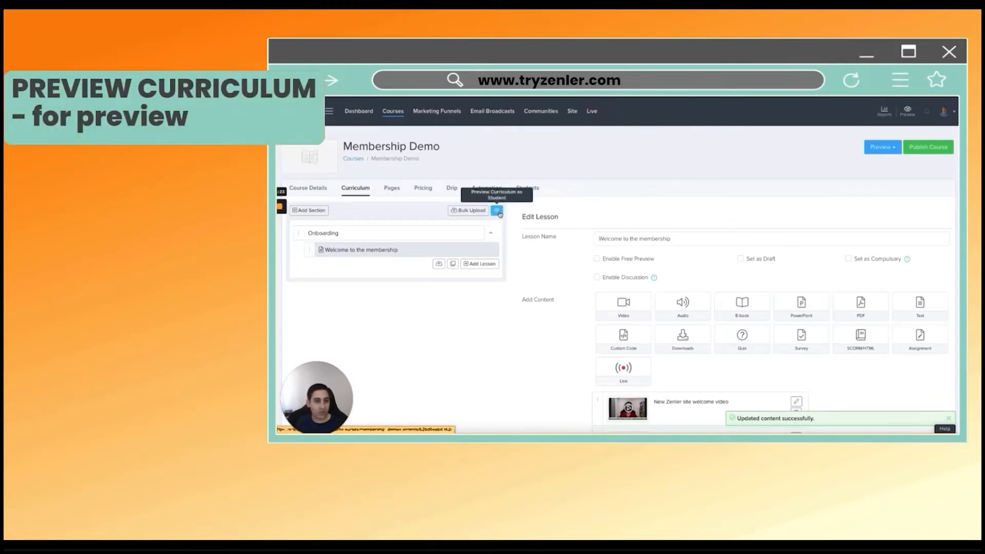
{"action": "left_click", "coordinate": [499, 212]}
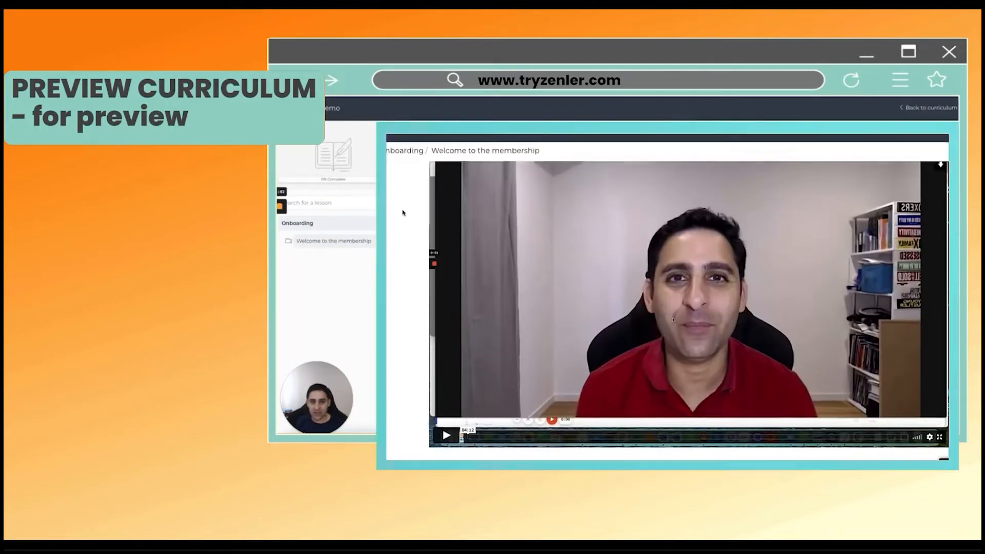
{"action": "scroll", "coordinate": [478, 222], "scroll_direction": "down", "scroll_amount": 6}
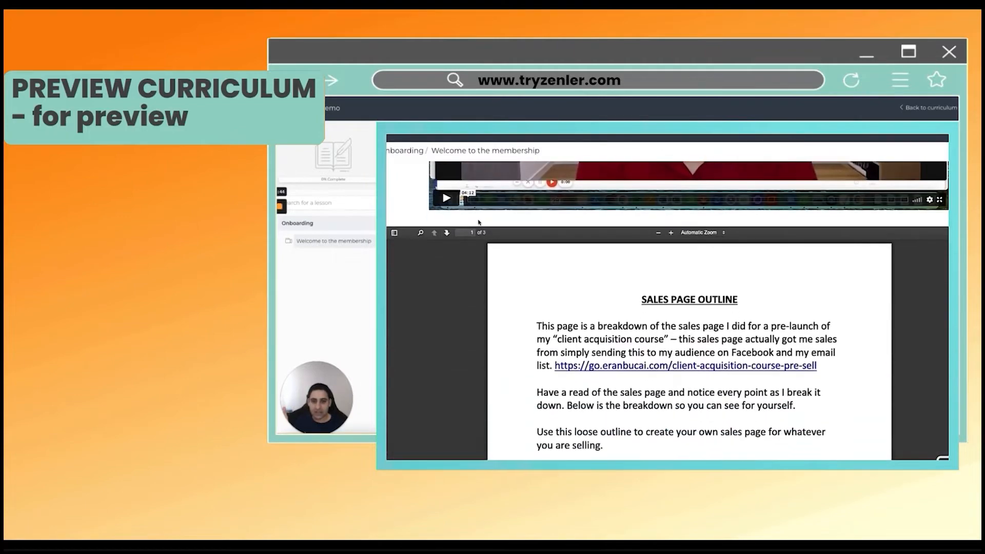
{"action": "scroll", "coordinate": [523, 276], "scroll_direction": "down", "scroll_amount": 10}
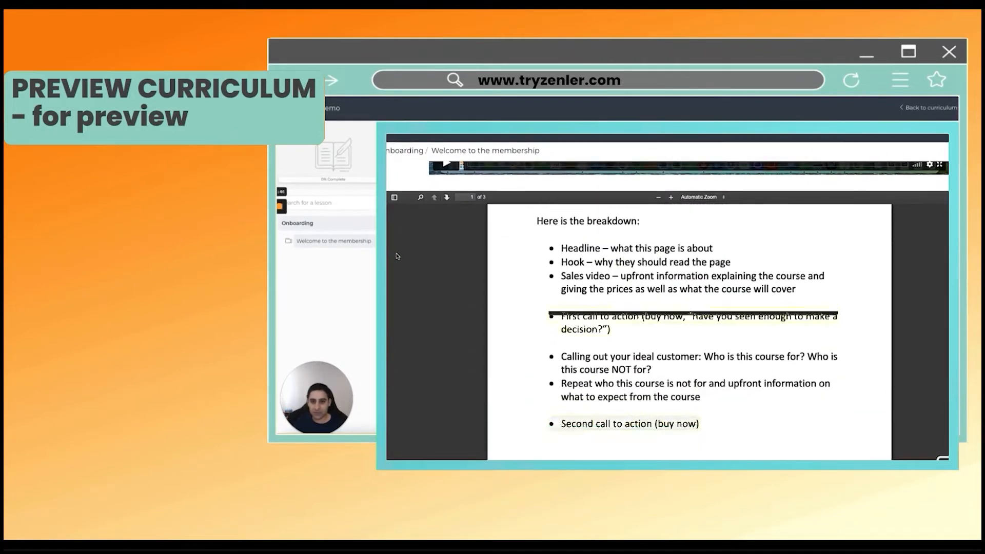
{"action": "scroll", "coordinate": [524, 277], "scroll_direction": "down", "scroll_amount": 15}
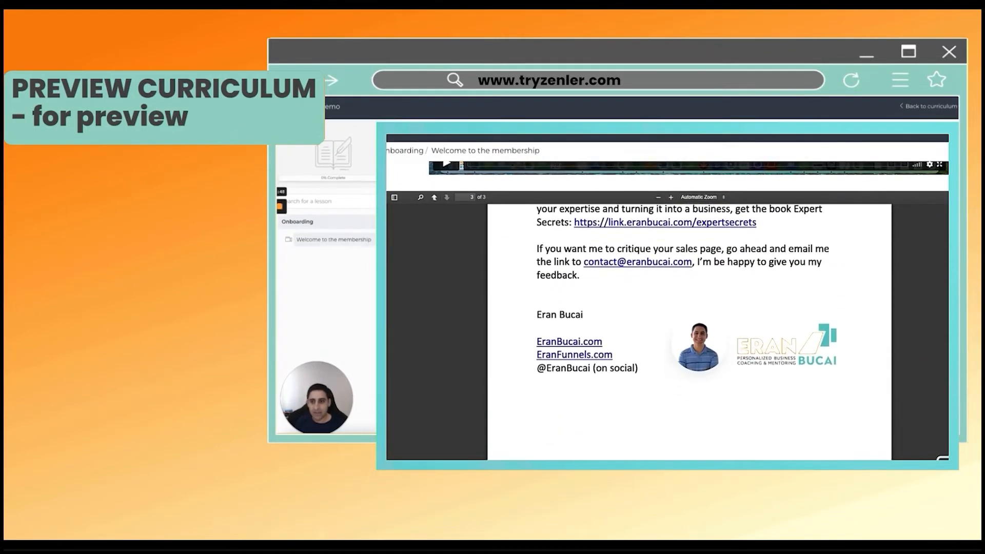
{"action": "scroll", "coordinate": [421, 289], "scroll_direction": "down", "scroll_amount": 5}
{"action": "scroll", "coordinate": [455, 362], "scroll_direction": "up", "scroll_amount": 1}
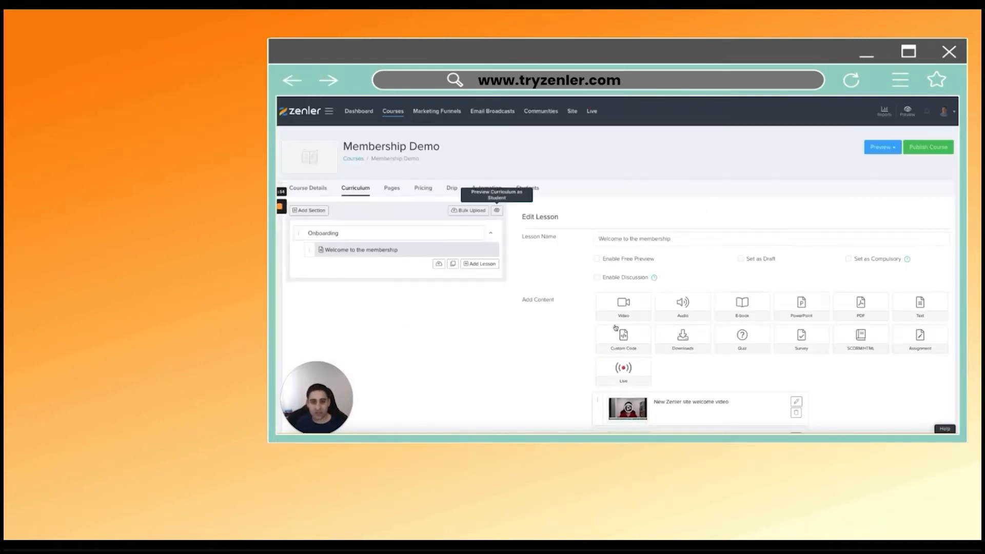
Step: Reorder the welcome lesson's content so the text comes first, followed by the video, the download and the PDF
{"action": "left_click_drag", "start_coordinate": [609, 330], "coordinate": [591, 242]}
{"action": "left_click_drag", "start_coordinate": [507, 256], "coordinate": [598, 237]}
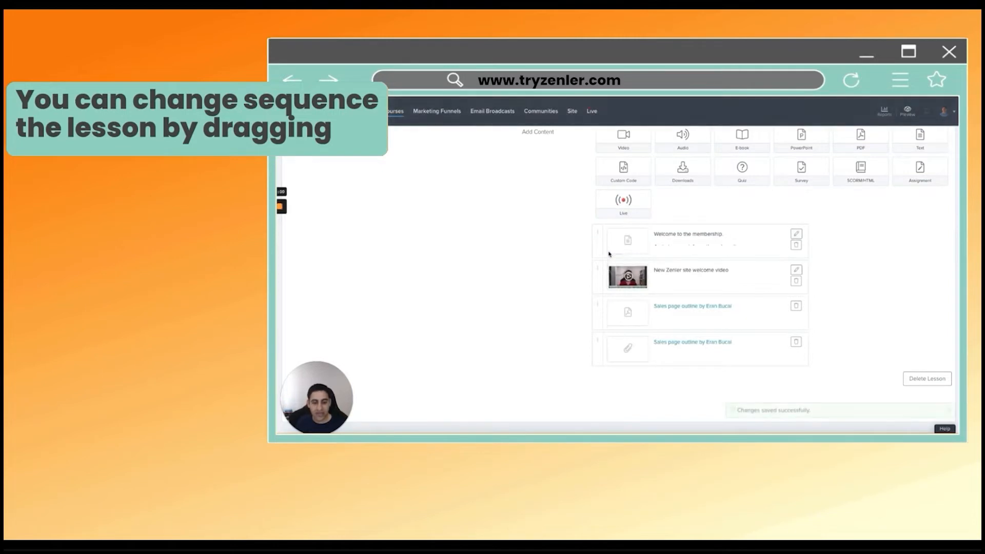
{"action": "left_click_drag", "start_coordinate": [599, 343], "coordinate": [597, 308]}
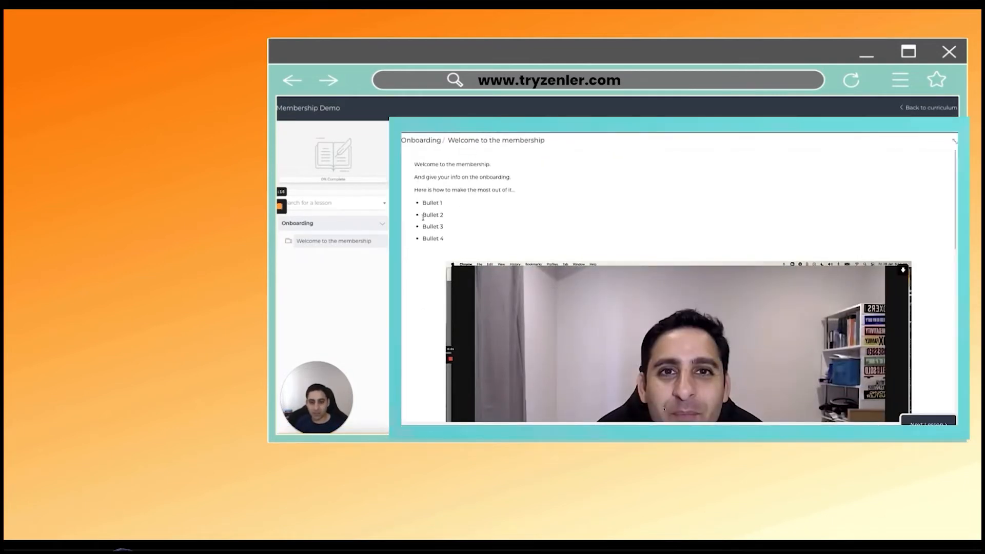
Step: Review the rearranged welcome lesson in the student preview, from the text through the video and download to the PDF
{"action": "scroll", "coordinate": [441, 215], "scroll_direction": "down", "scroll_amount": 10}
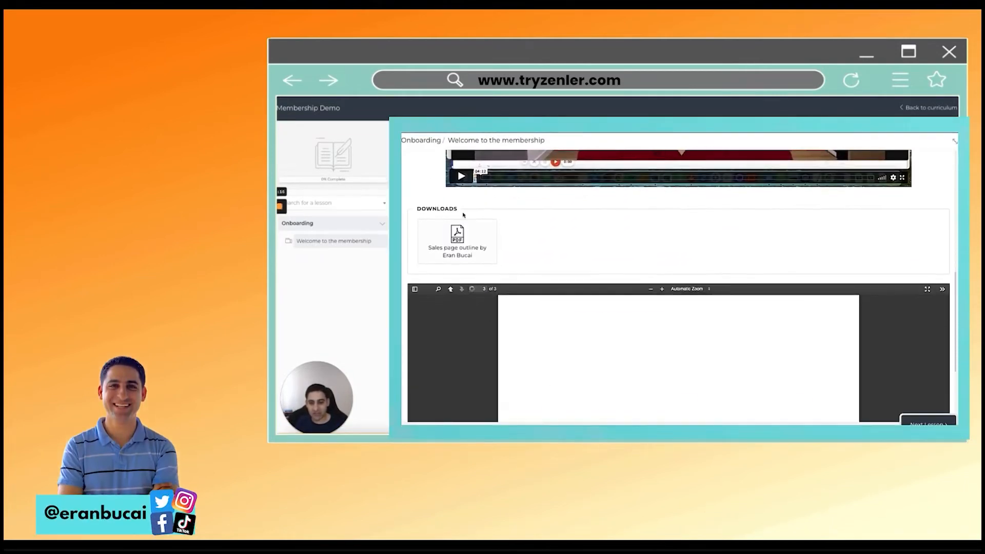
{"action": "scroll", "coordinate": [463, 214], "scroll_direction": "down", "scroll_amount": 2}
{"action": "scroll", "coordinate": [512, 256], "scroll_direction": "down", "scroll_amount": 2}
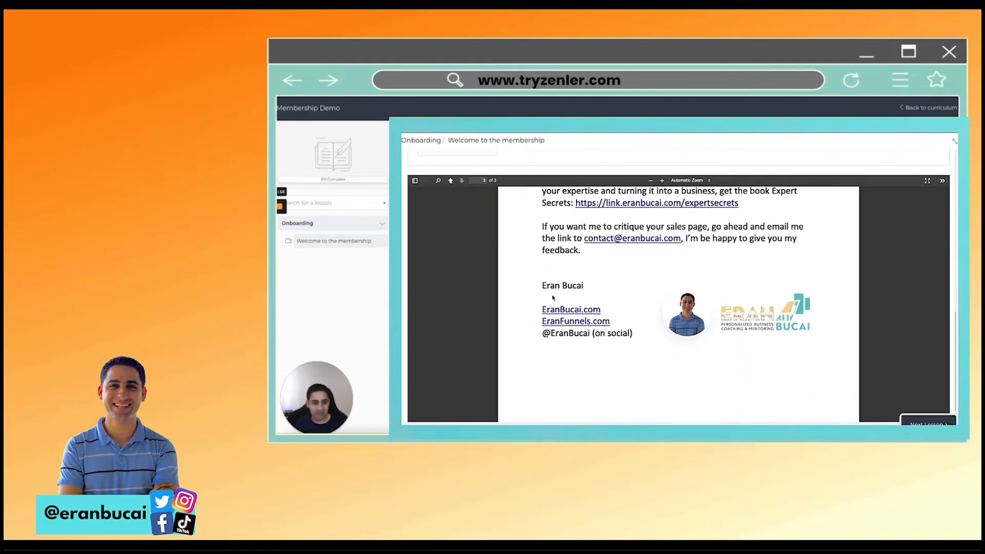
{"action": "scroll", "coordinate": [553, 297], "scroll_direction": "up", "scroll_amount": 10}
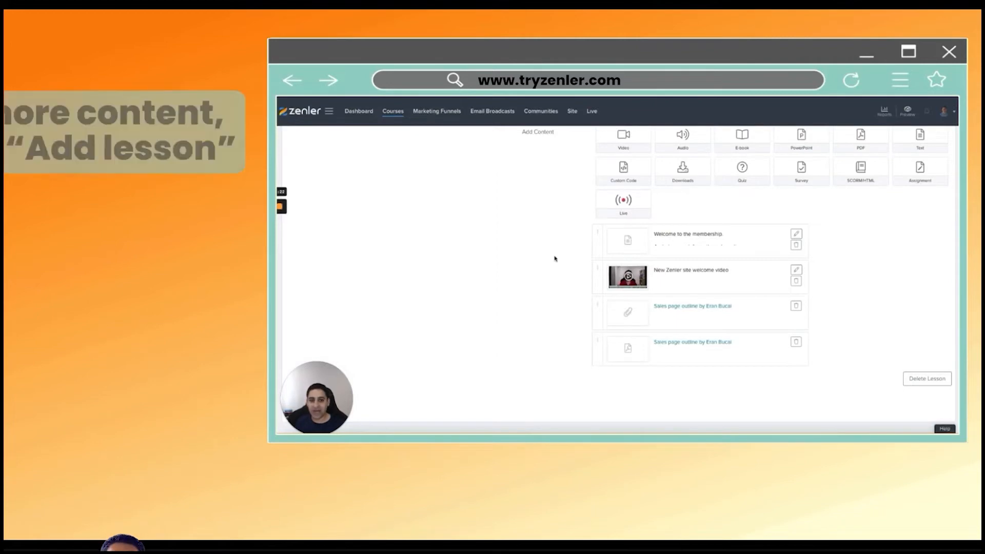
Step: Add a second lesson to the Onboarding section and insert 10X-GrowthCon2-Entrance-Music.mp3 from the audio library
{"action": "scroll", "coordinate": [552, 256], "scroll_direction": "up", "scroll_amount": 5}
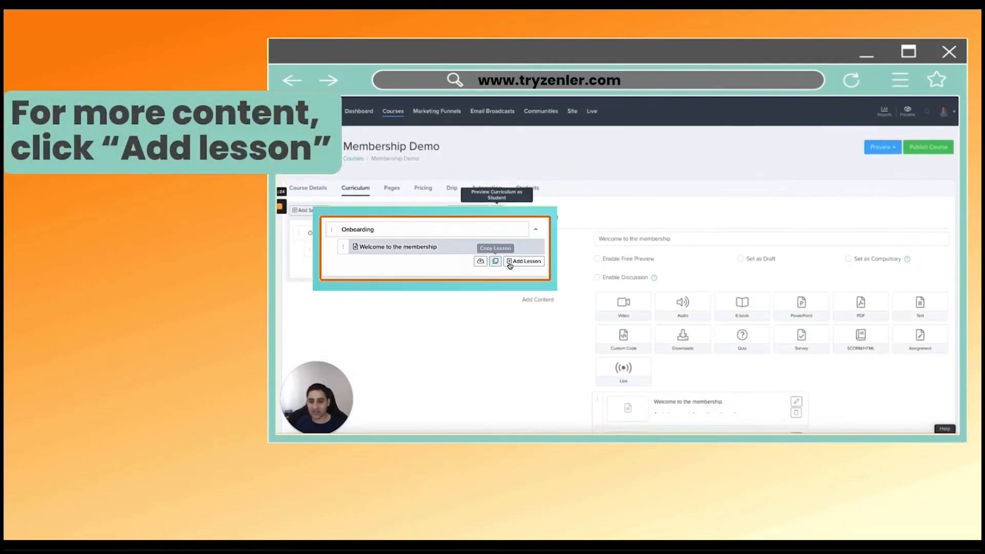
{"action": "left_click", "coordinate": [510, 262]}
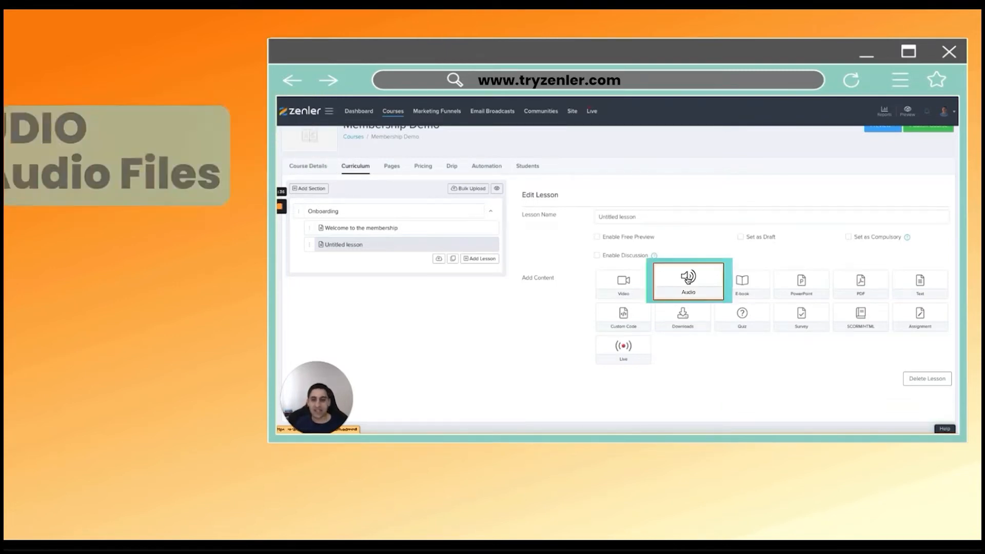
{"action": "left_click", "coordinate": [688, 278]}
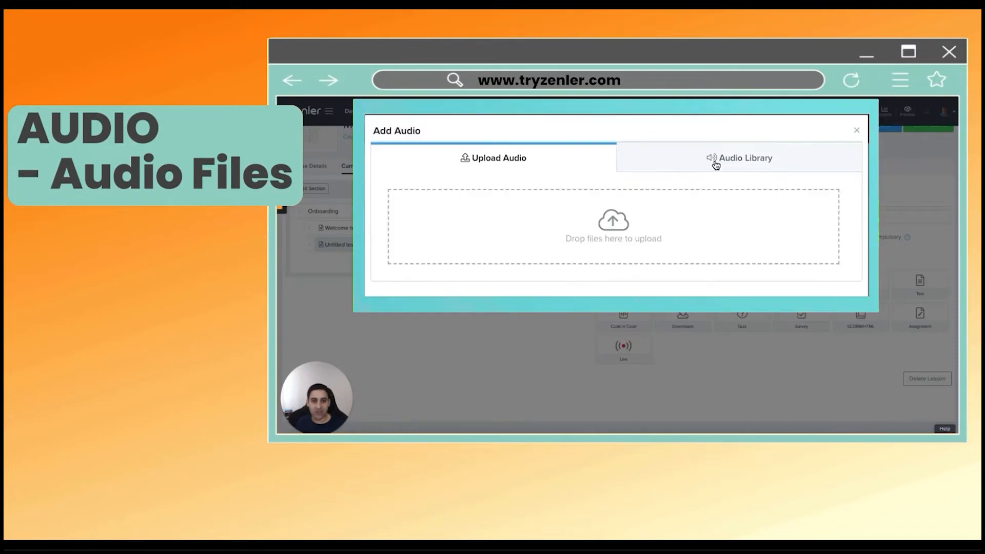
{"action": "left_click", "coordinate": [713, 160]}
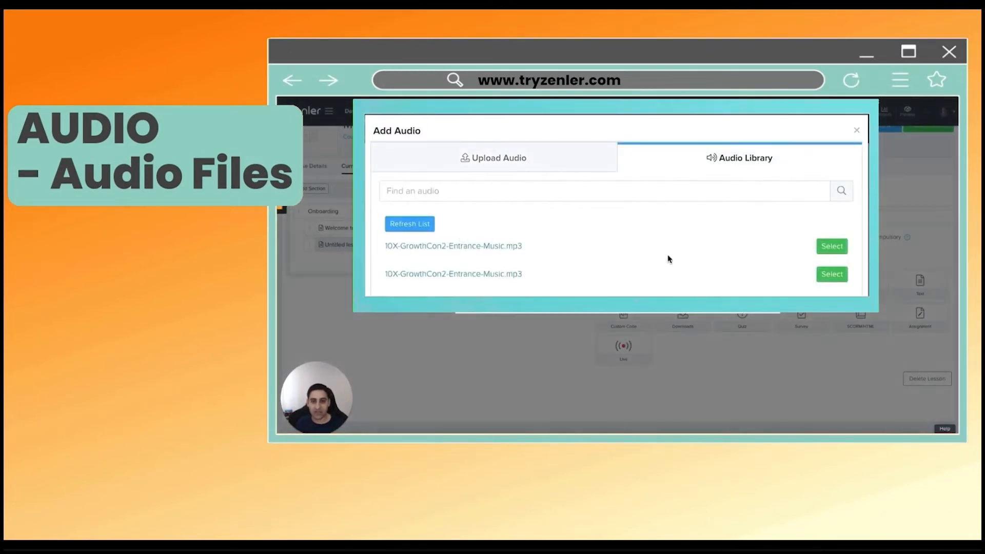
{"action": "left_click", "coordinate": [818, 249]}
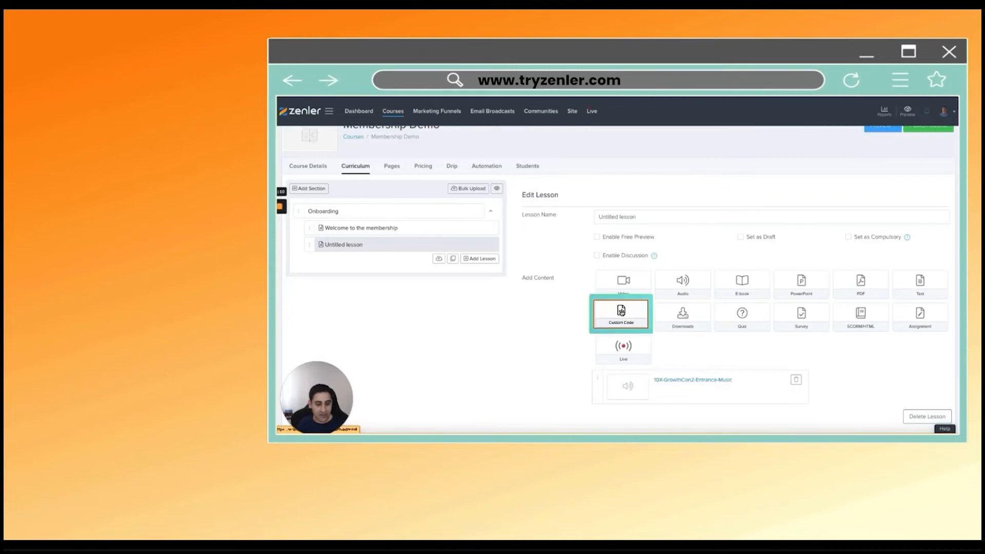
Step: Try a graded quiz with an 80% pass mark that must be passed before continuing, and close it without adding it
{"action": "left_click", "coordinate": [728, 313]}
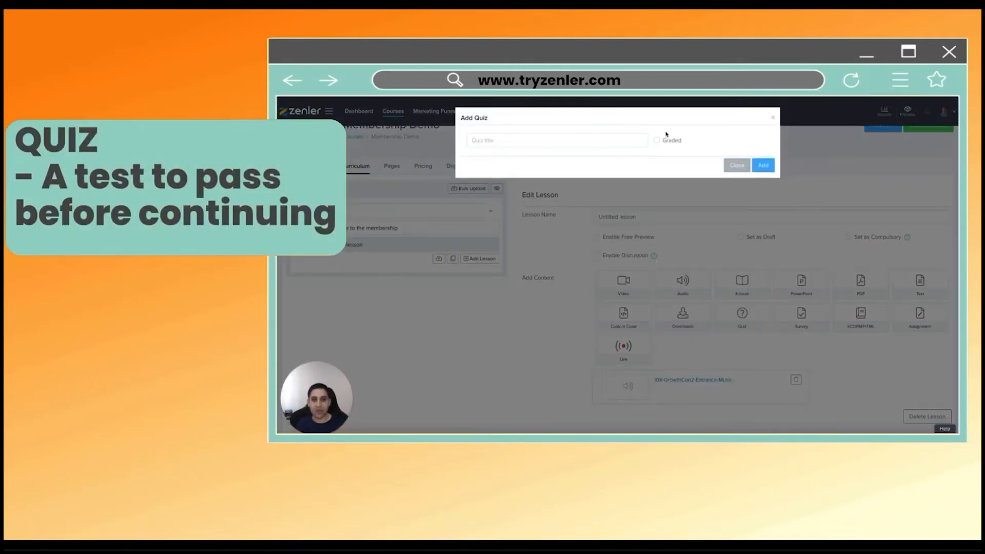
{"action": "left_click", "coordinate": [680, 196]}
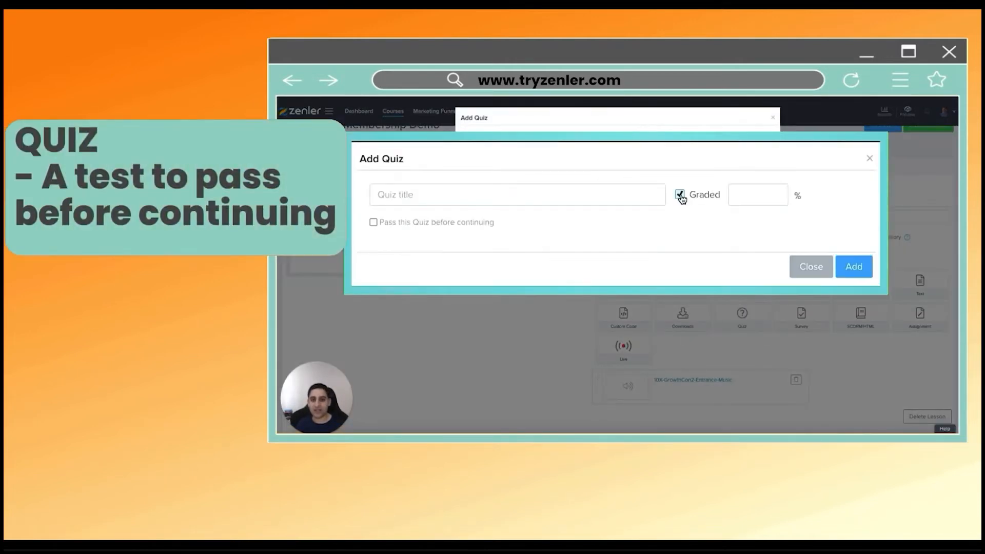
{"action": "left_click", "coordinate": [763, 196]}
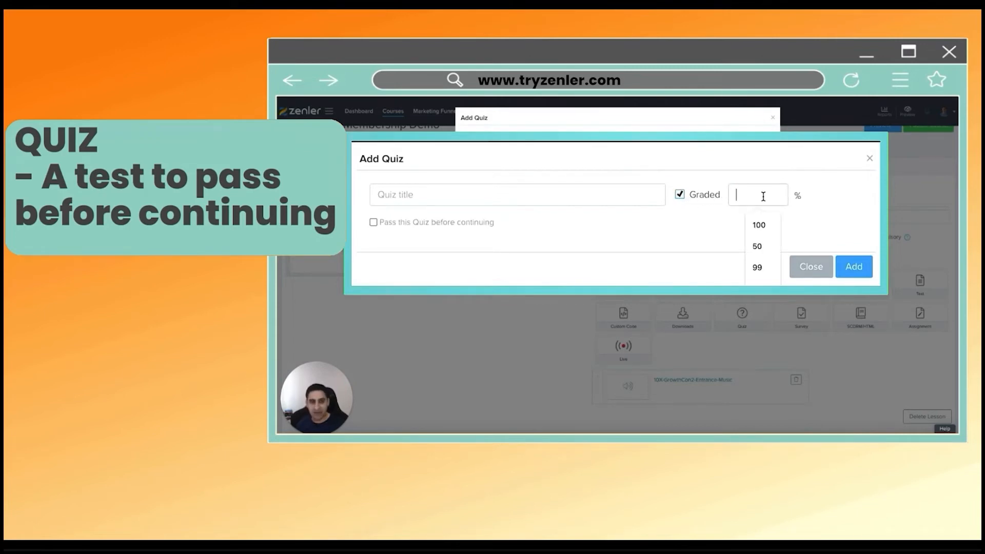
{"action": "type", "text": "80"}
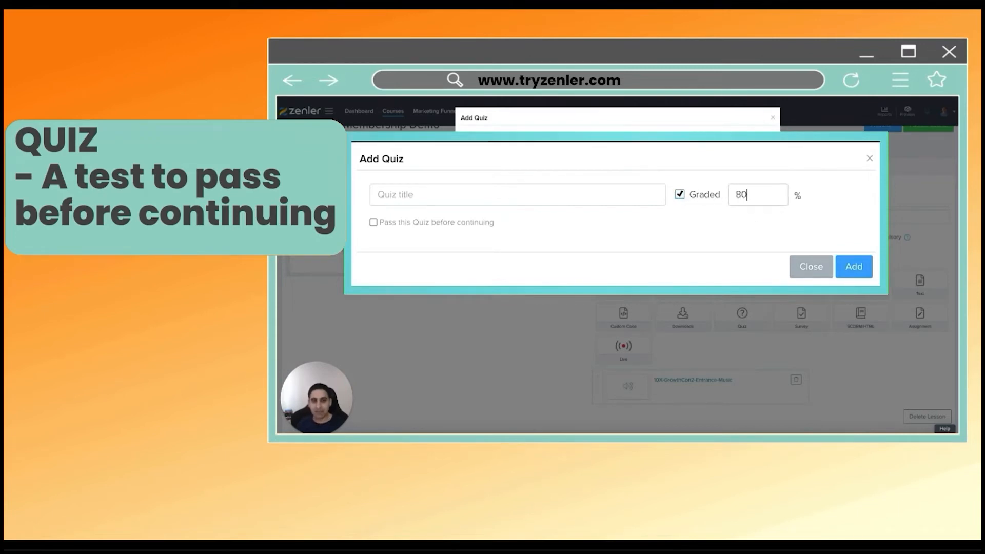
{"action": "left_click", "coordinate": [373, 222]}
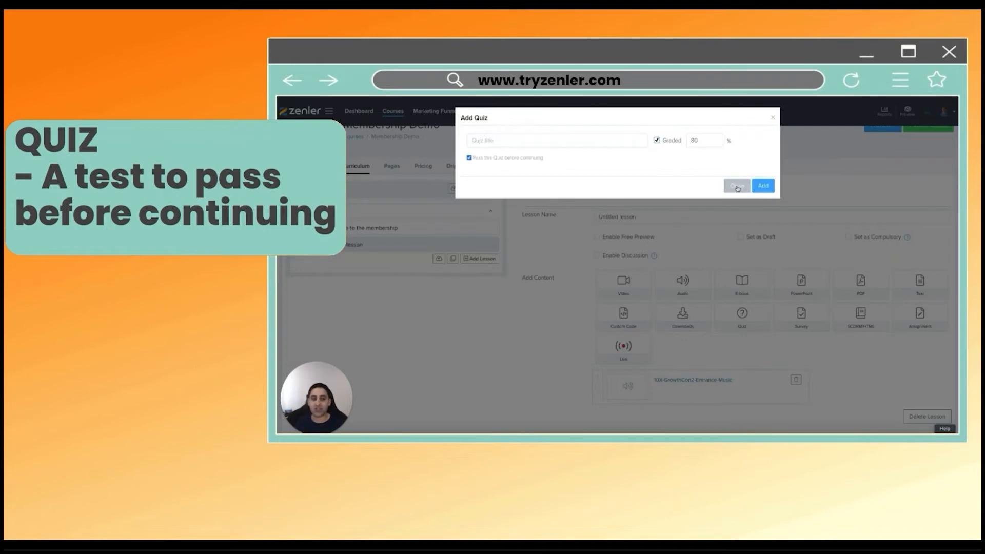
{"action": "left_click", "coordinate": [737, 187]}
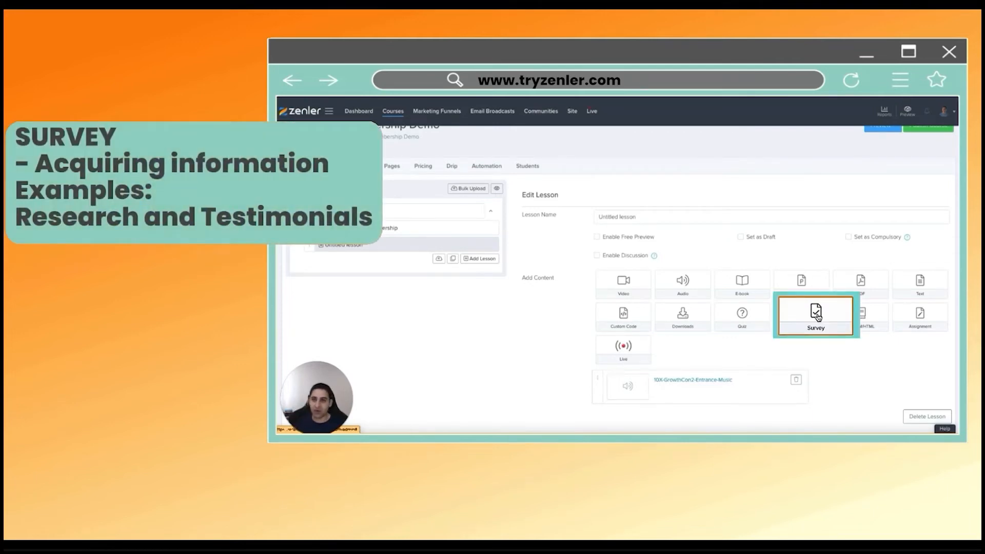
Step: Look at the survey form, close it without adding a survey, and examine the options of a new assignment
{"action": "left_click", "coordinate": [801, 314]}
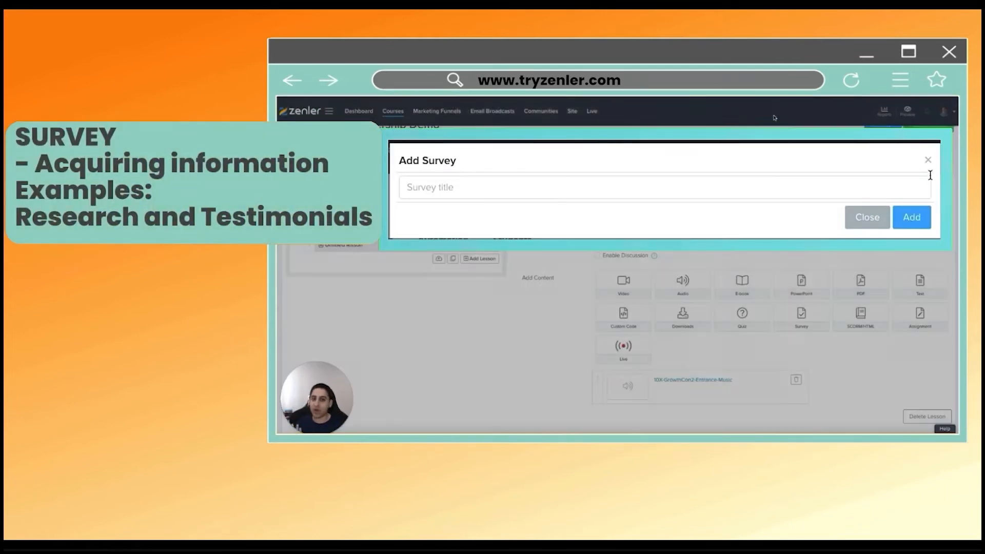
{"action": "left_click", "coordinate": [928, 160]}
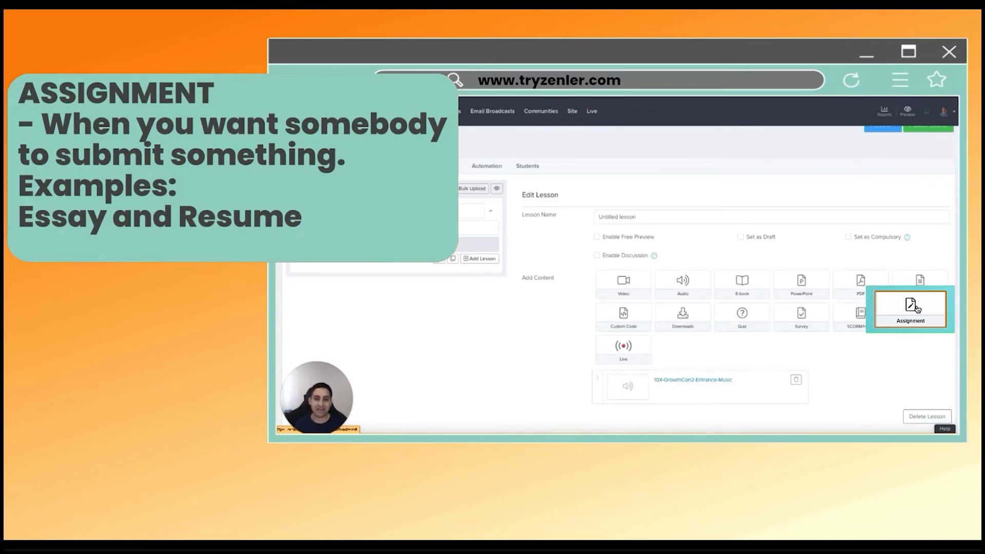
{"action": "left_click", "coordinate": [917, 308]}
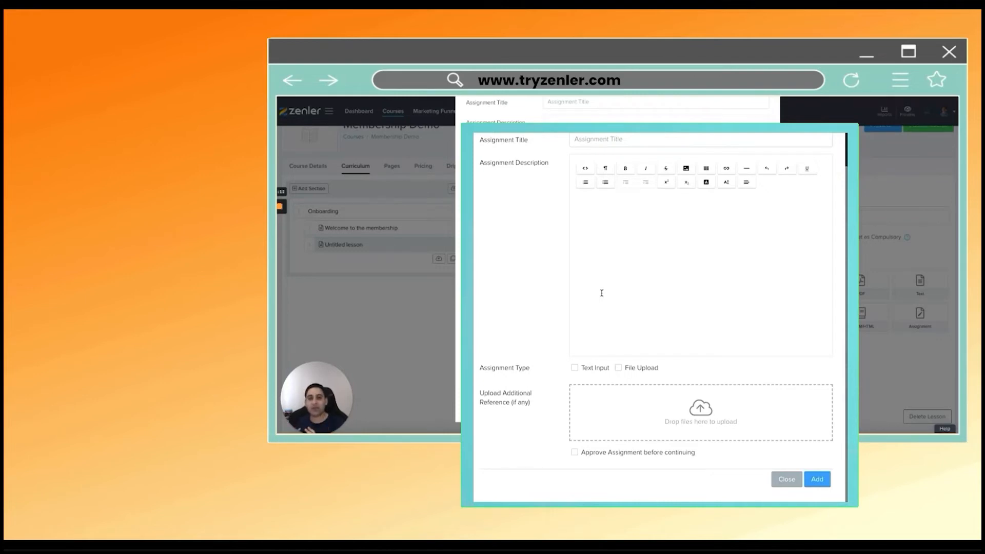
{"action": "scroll", "coordinate": [600, 291], "scroll_direction": "up", "scroll_amount": 1}
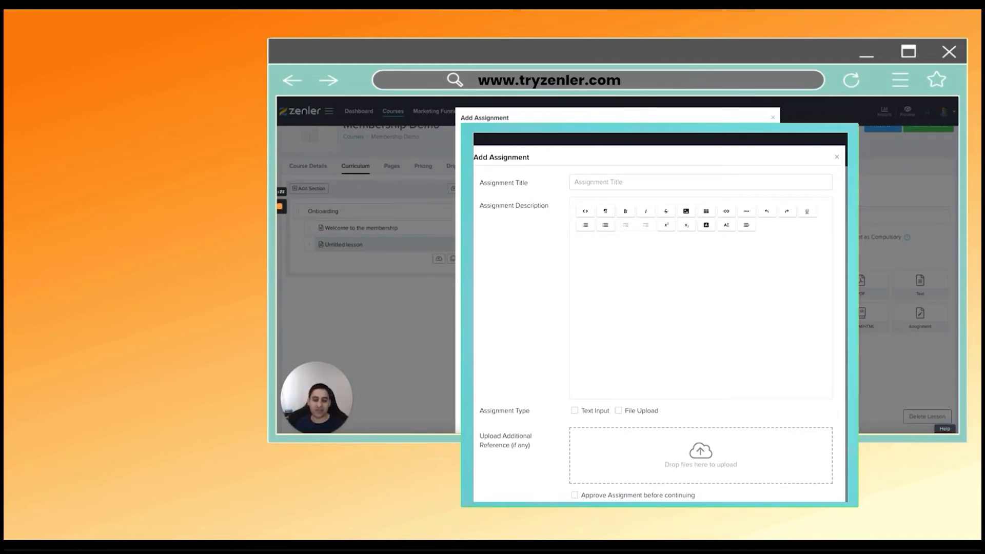
{"action": "scroll", "coordinate": [704, 345], "scroll_direction": "down", "scroll_amount": 2}
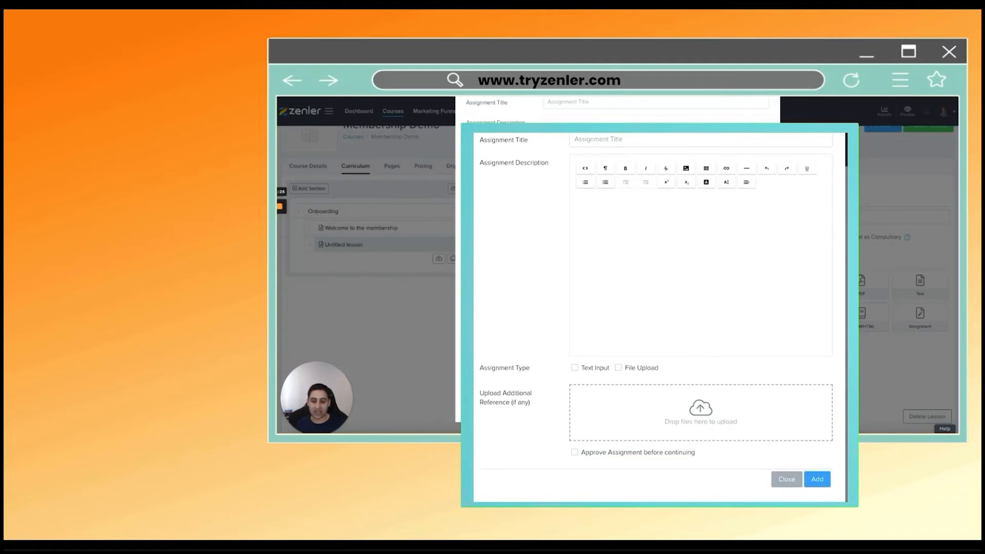
Step: Enable file upload as the assignment type and try changing the maximum file size, including a value above 100 MB
{"action": "left_click", "coordinate": [618, 368]}
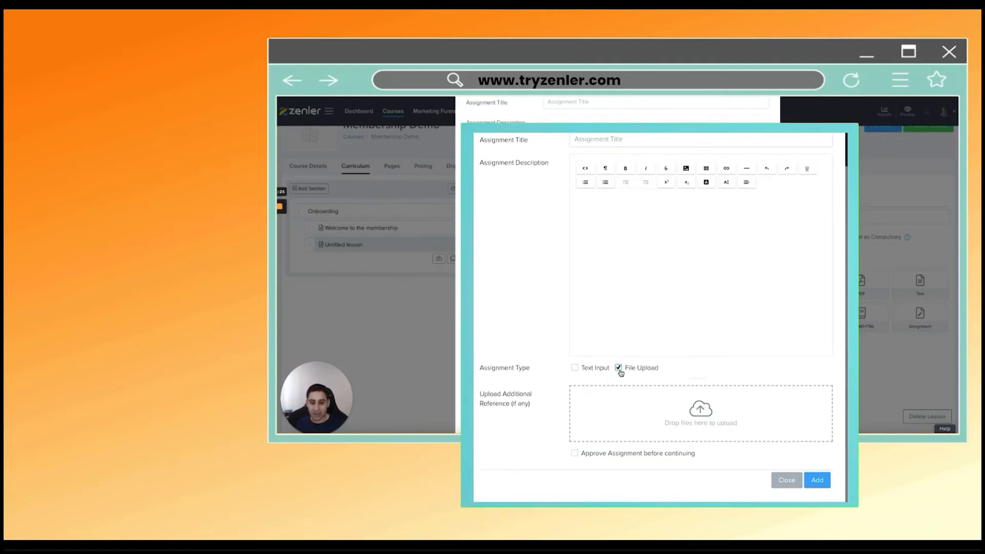
{"action": "left_click_drag", "start_coordinate": [685, 386], "coordinate": [654, 386]}
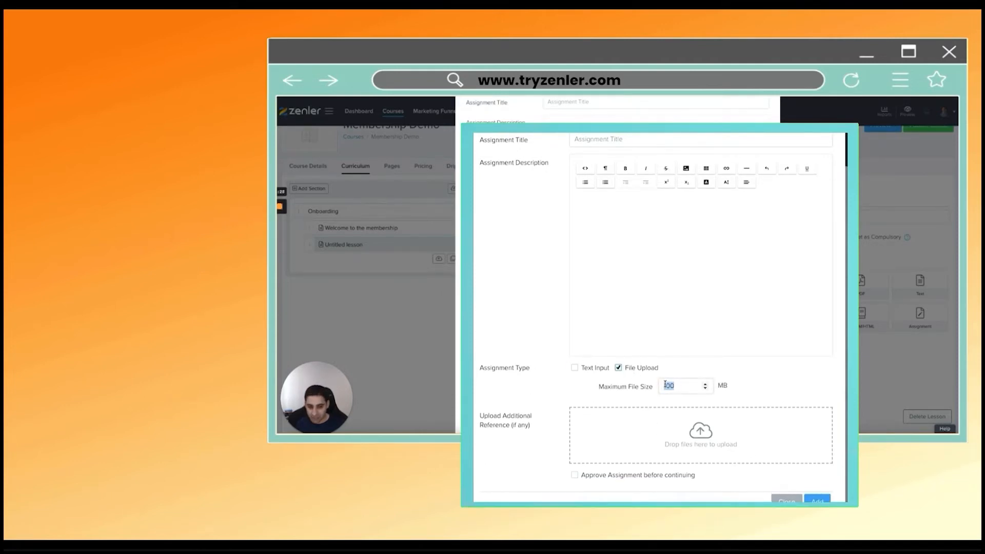
{"action": "left_click", "coordinate": [689, 386]}
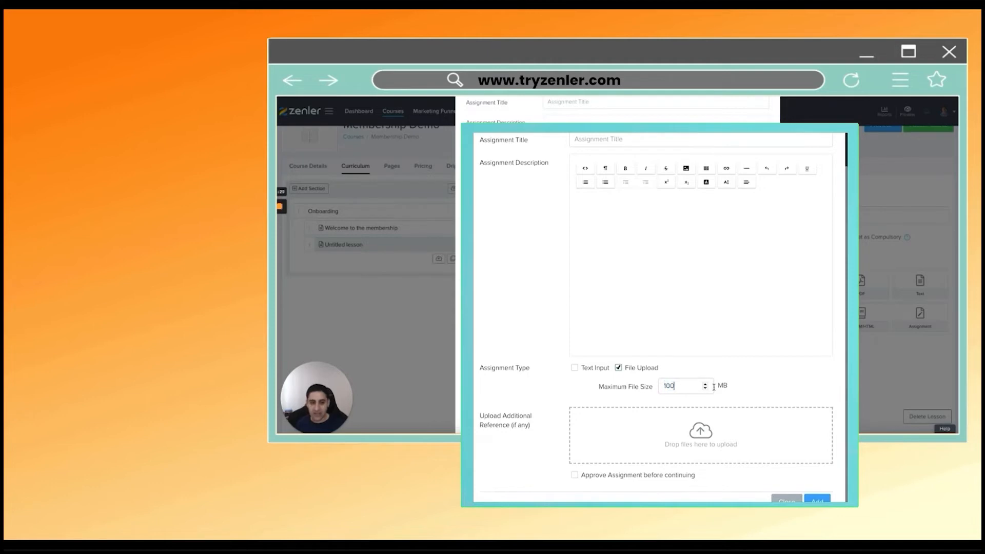
{"action": "left_click", "coordinate": [668, 385]}
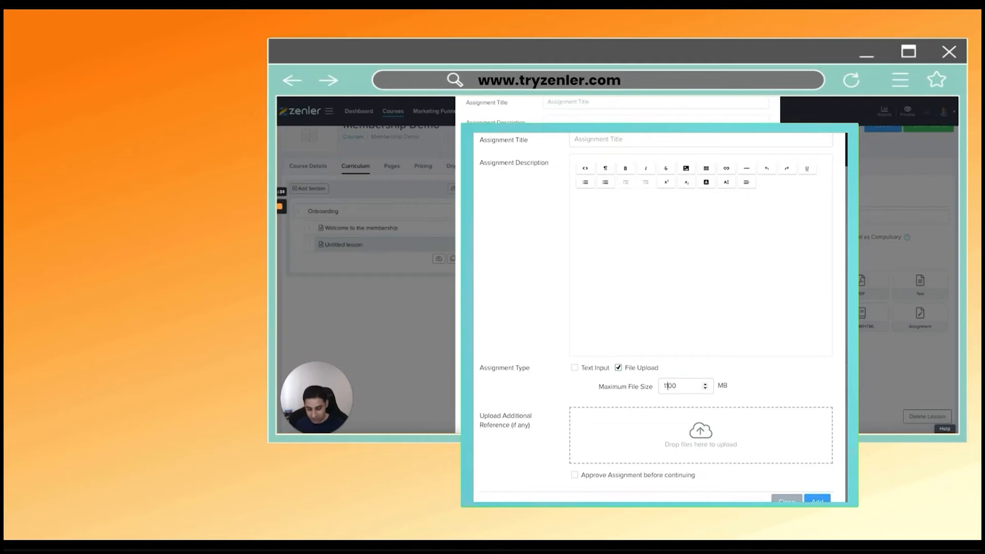
{"action": "type", "text": "0"}
{"action": "left_click", "coordinate": [630, 369]}
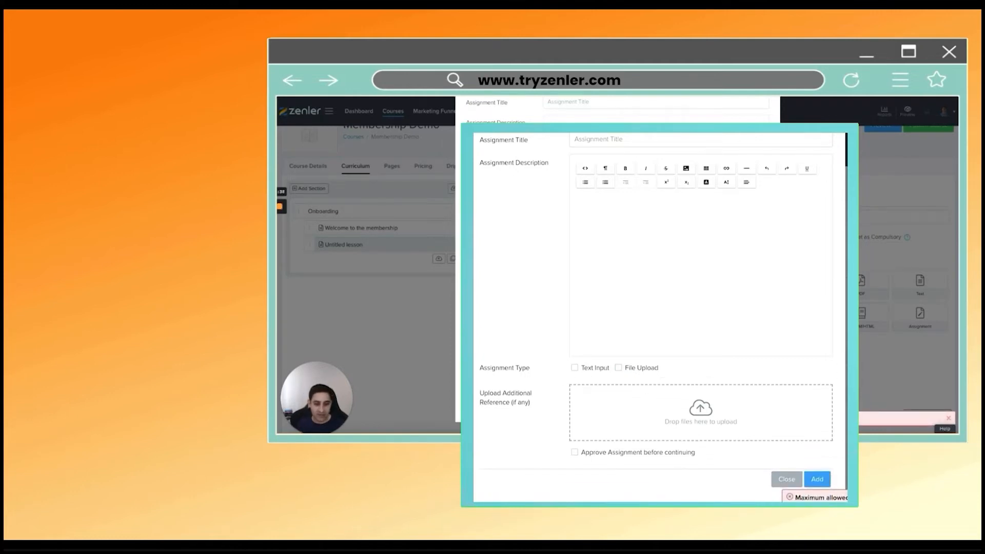
{"action": "left_click", "coordinate": [620, 368]}
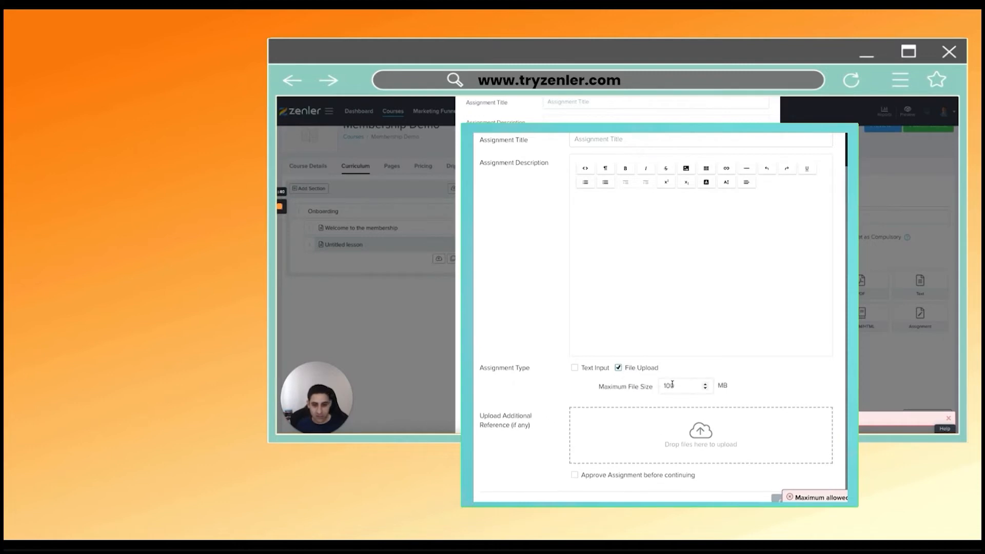
{"action": "type", "text": "5"}
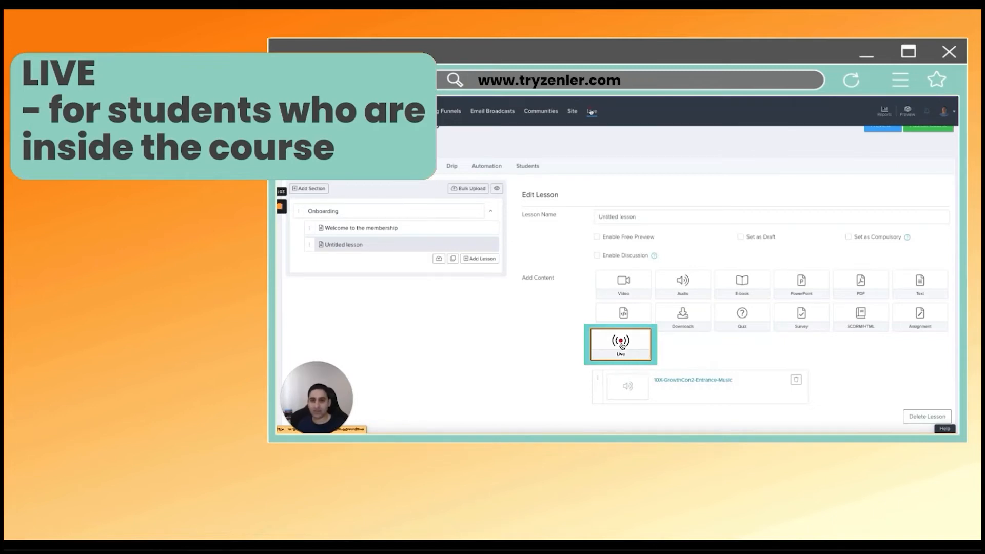
Step: Open the site's Live area to view the live class, webinar and stream options
{"action": "left_click", "coordinate": [591, 111]}
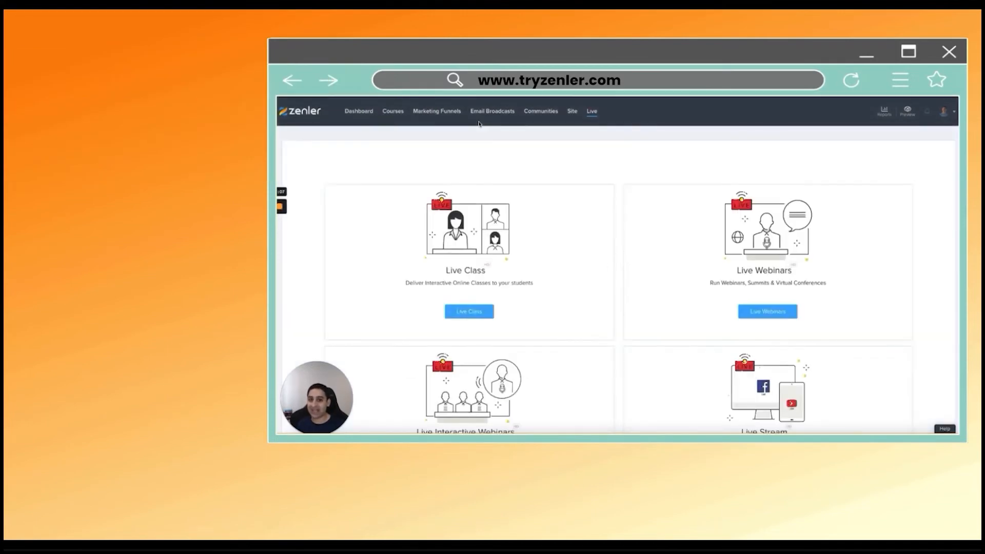
Step: Return to the Membership Demo curriculum and add a section named "Success Journey 1: Learning" after Onboarding
{"action": "left_click", "coordinate": [344, 96]}
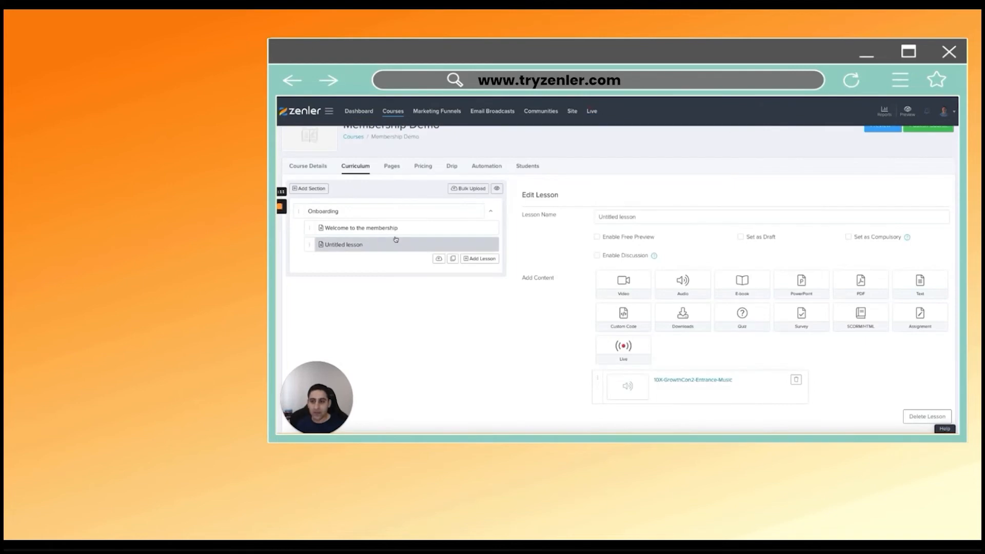
{"action": "left_click", "coordinate": [305, 188]}
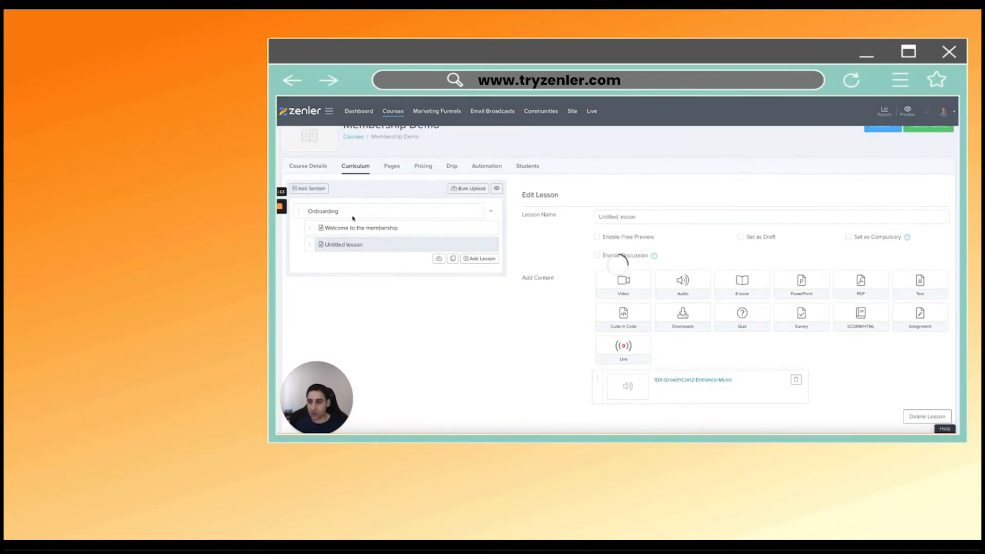
{"action": "triple_click", "coordinate": [621, 241]}
{"action": "type", "text": "Sucecss"}
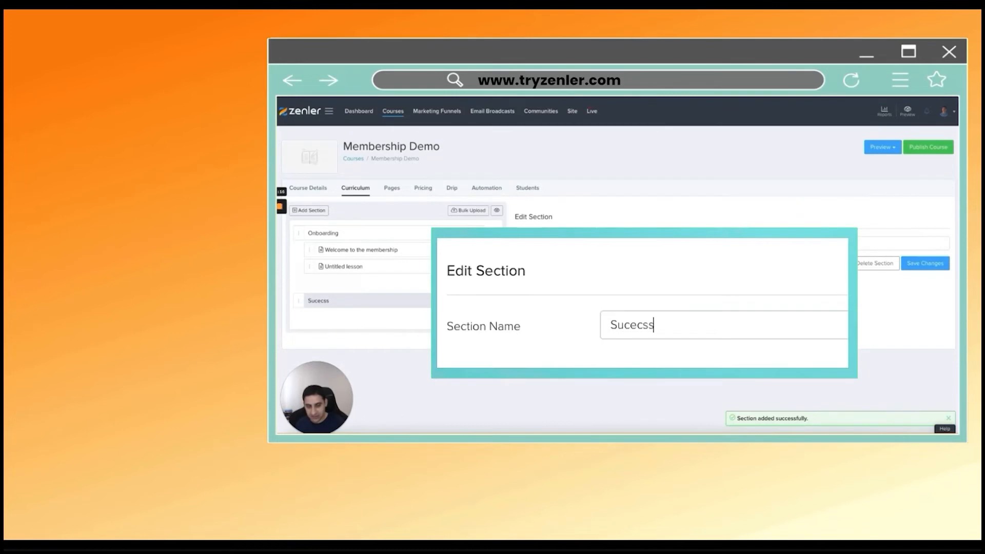
{"action": "key", "text": "ctrl+a"}
{"action": "type", "text": "Success Hourney"}
{"action": "key", "text": "BackSpace"}
{"action": "key", "text": "BackSpace"}
{"action": "key", "text": "BackSpace"}
{"action": "key", "text": "BackSpace"}
{"action": "key", "text": "BackSpace"}
{"action": "key", "text": "BackSpace"}
{"action": "key", "text": "BackSpace"}
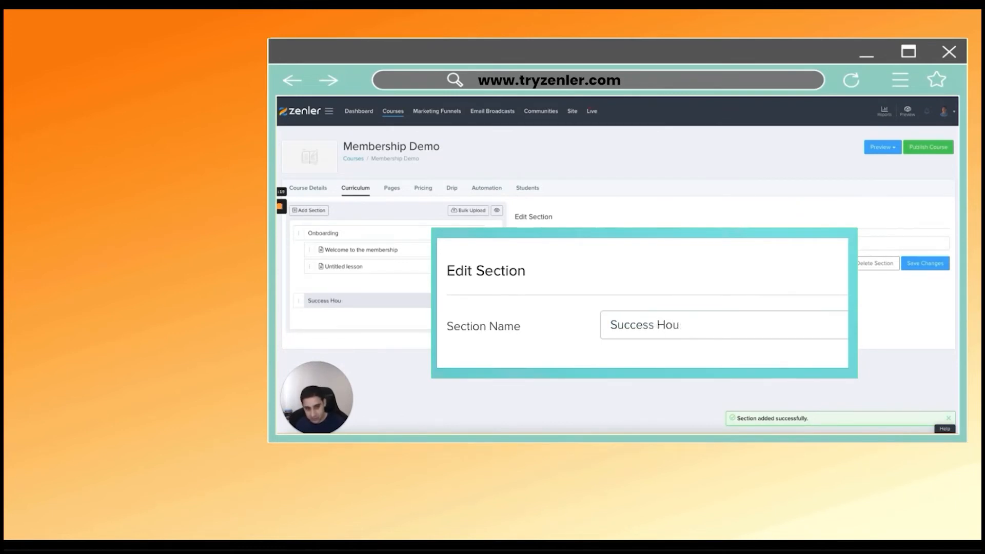
{"action": "type", "text": "Jounr"}
{"action": "key", "text": "BackSpace"}
{"action": "key", "text": "BackSpace"}
{"action": "type", "text": "rney 1"}
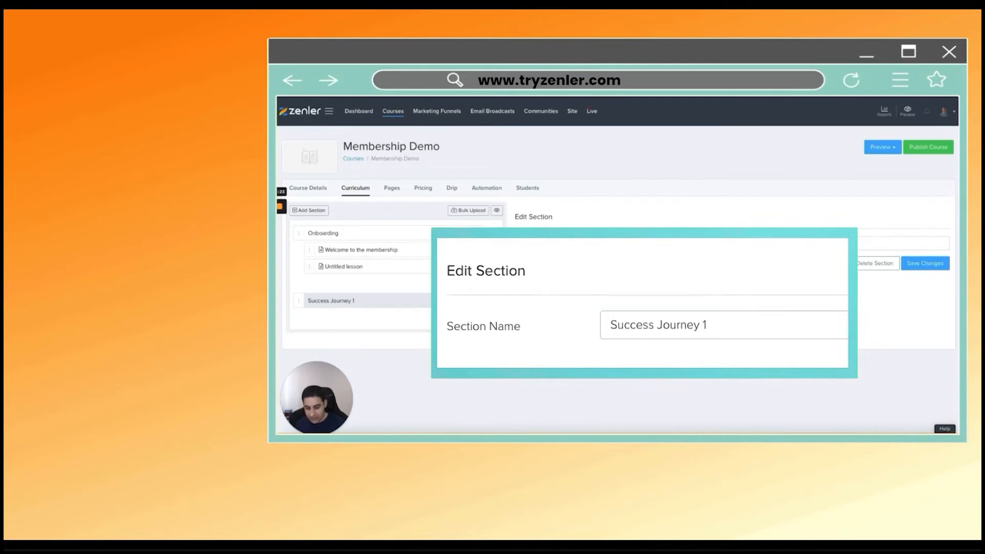
{"action": "type", "text": ": Learning"}
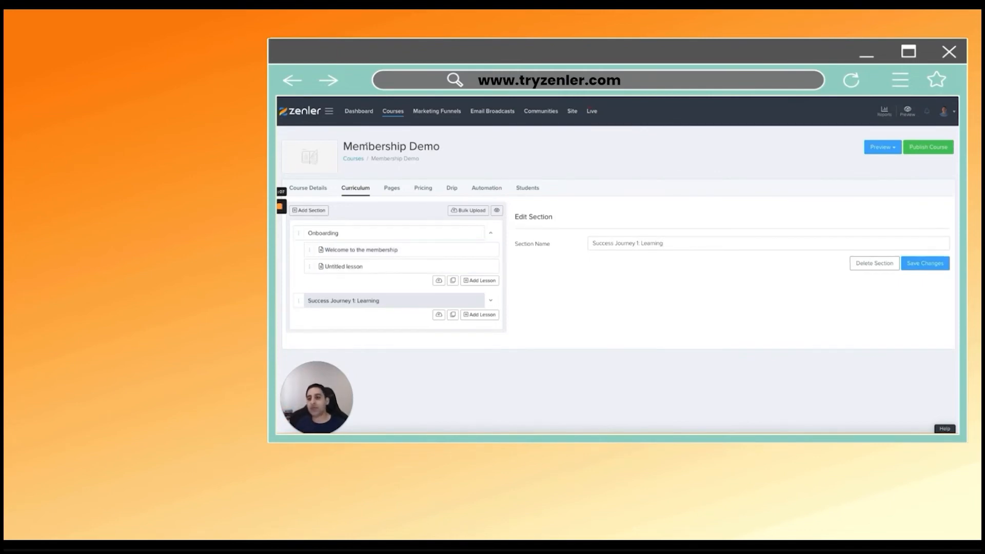
Step: Go to the list of all courses and create a new course titled "s"
{"action": "left_click_drag", "start_coordinate": [344, 146], "coordinate": [442, 148]}
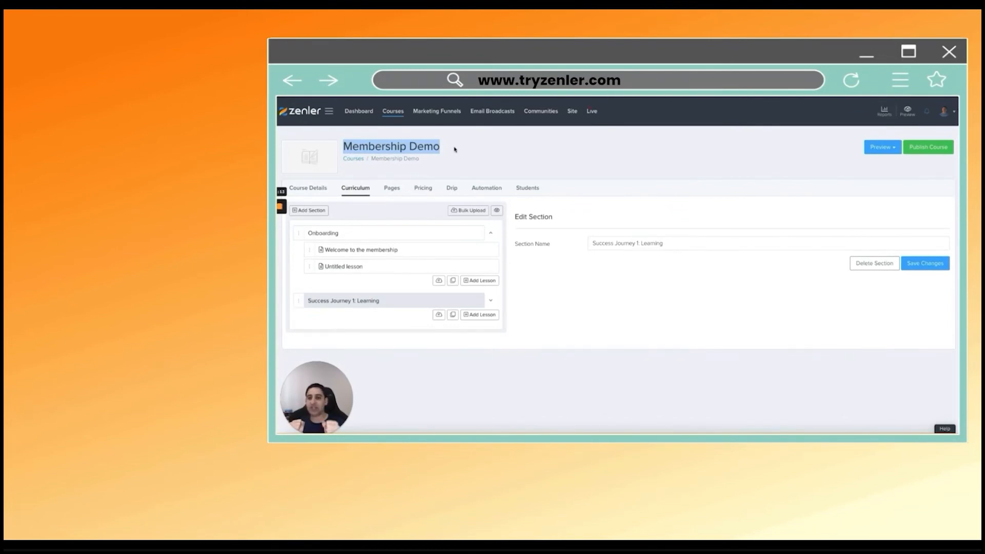
{"action": "left_click", "coordinate": [393, 114]}
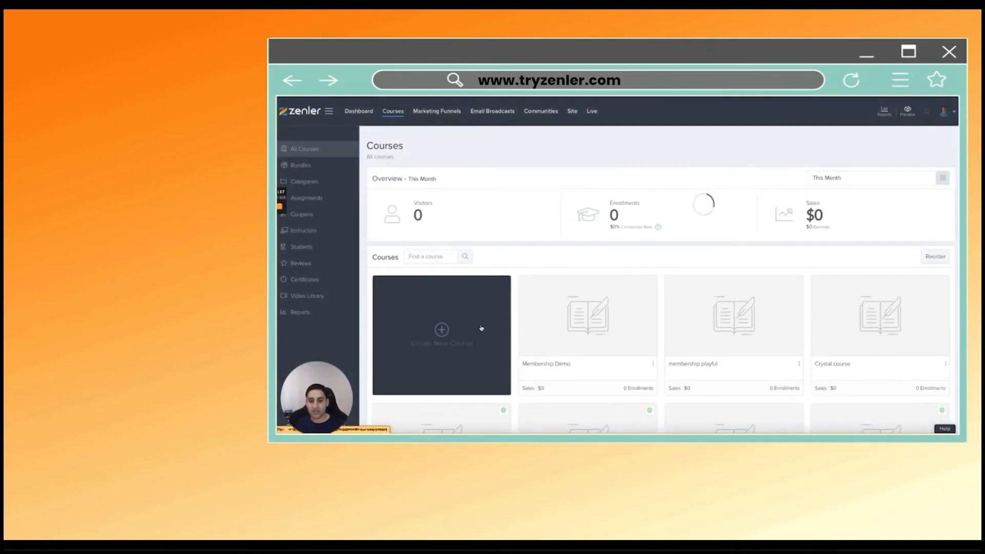
{"action": "left_click", "coordinate": [452, 333]}
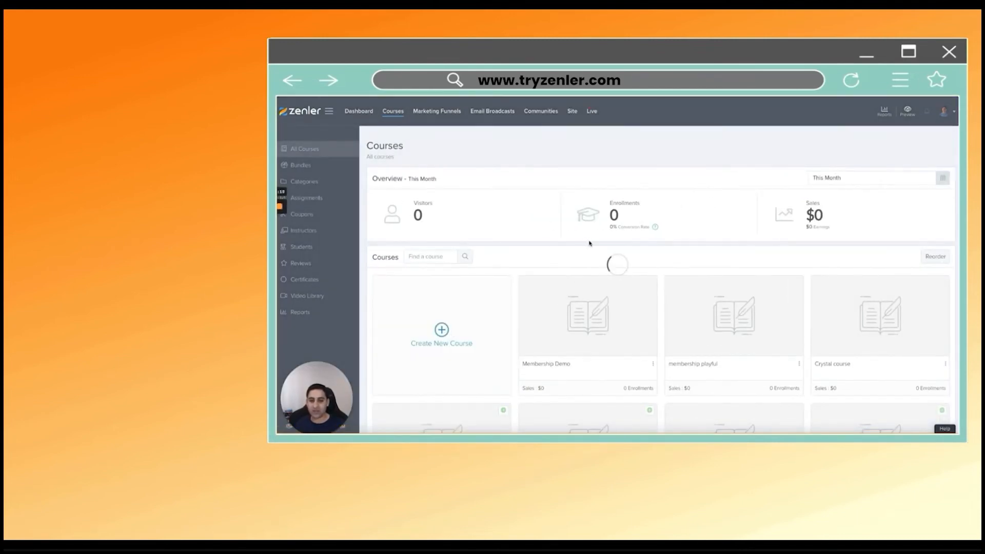
{"action": "left_click", "coordinate": [575, 216]}
{"action": "type", "text": "S"}
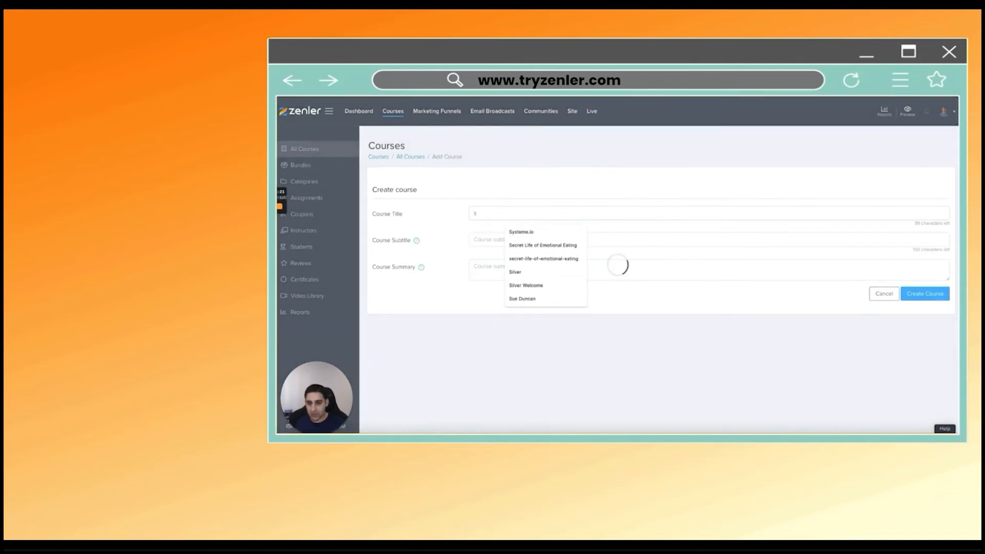
{"action": "key", "text": "Return"}
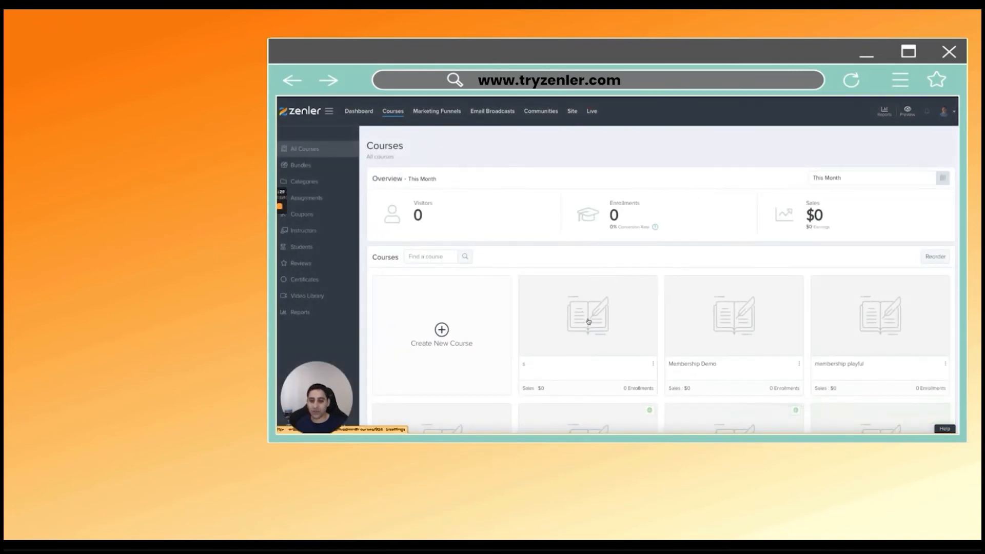
Step: Open the new course "s" and try retitling it "Stage 1 membership [NAME]" in its course details
{"action": "left_click", "coordinate": [587, 322]}
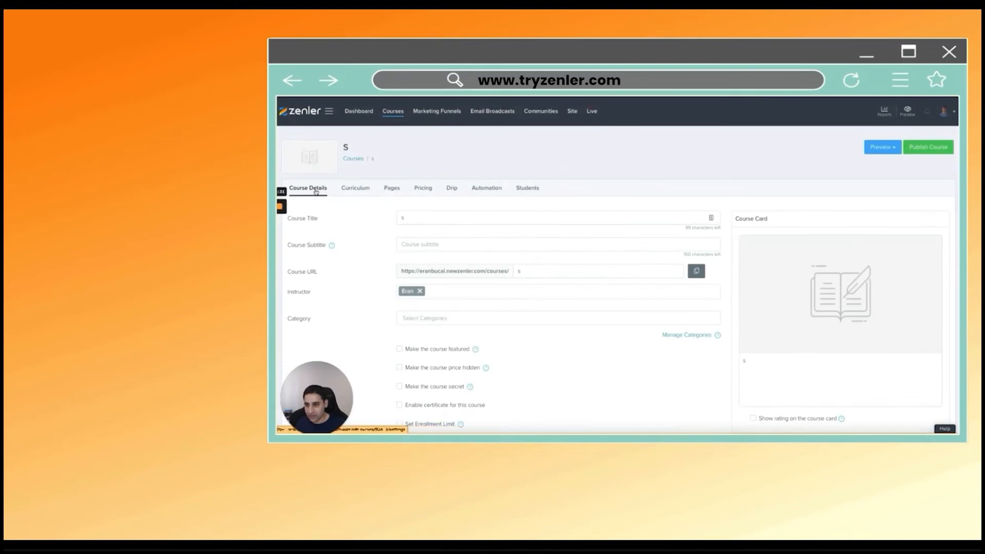
{"action": "left_click", "coordinate": [421, 219]}
{"action": "type", "text": "Stage 1 membership"}
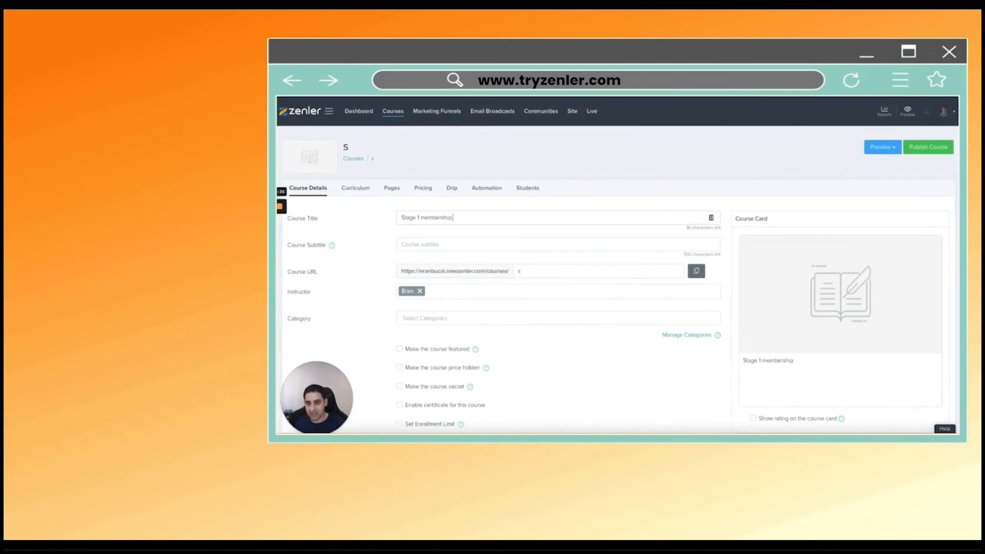
{"action": "type", "text": " []"}
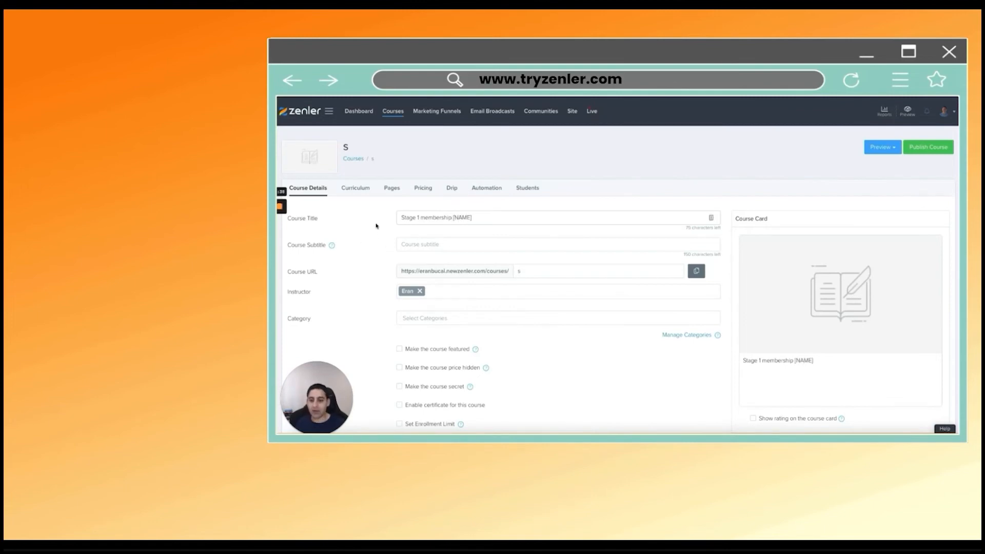
Step: Leave the course details without saving and open the Bundles overview to view the existing course bundles
{"action": "left_click", "coordinate": [394, 113]}
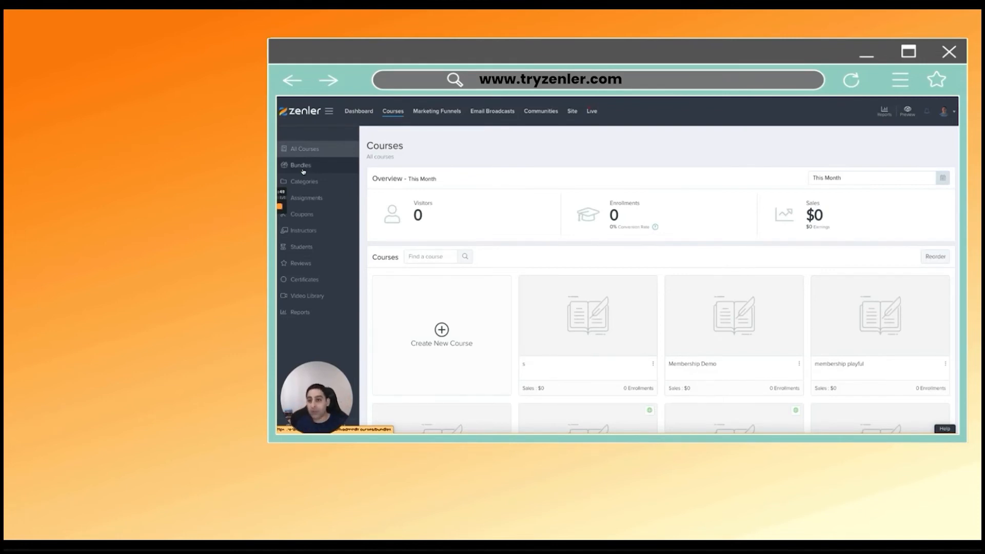
{"action": "left_click", "coordinate": [303, 171]}
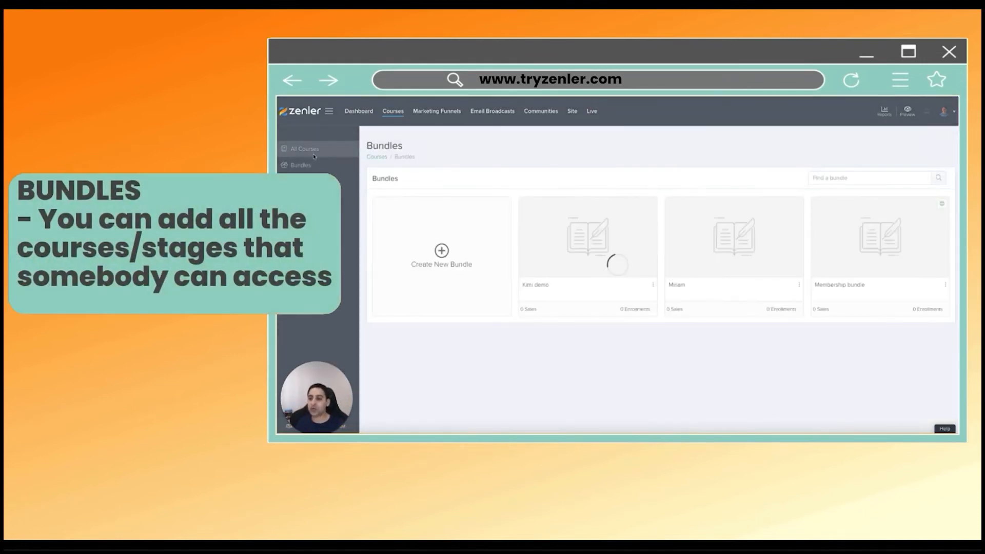